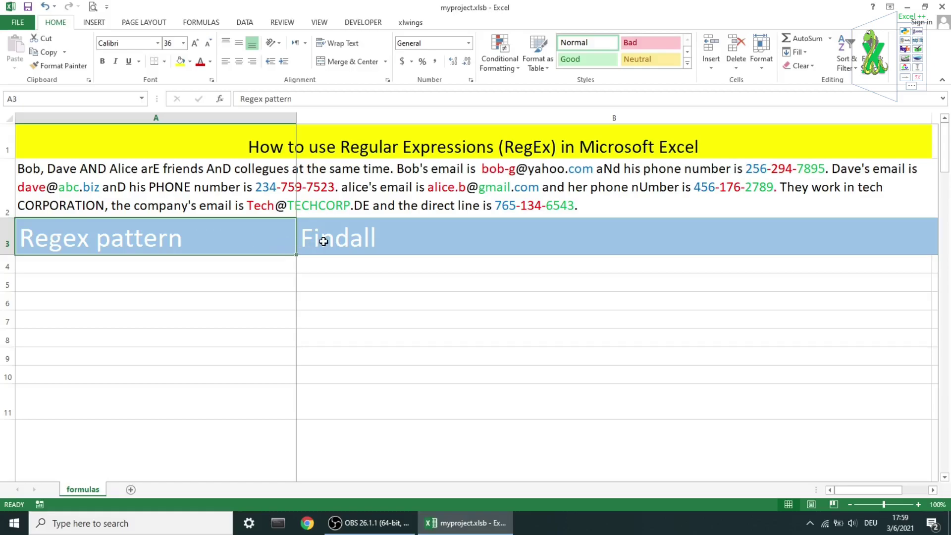
# Give row 4's hidden \d{1,4} pattern and result (A4:B4) Automatic black font colour
pyautogui.click(351, 244)
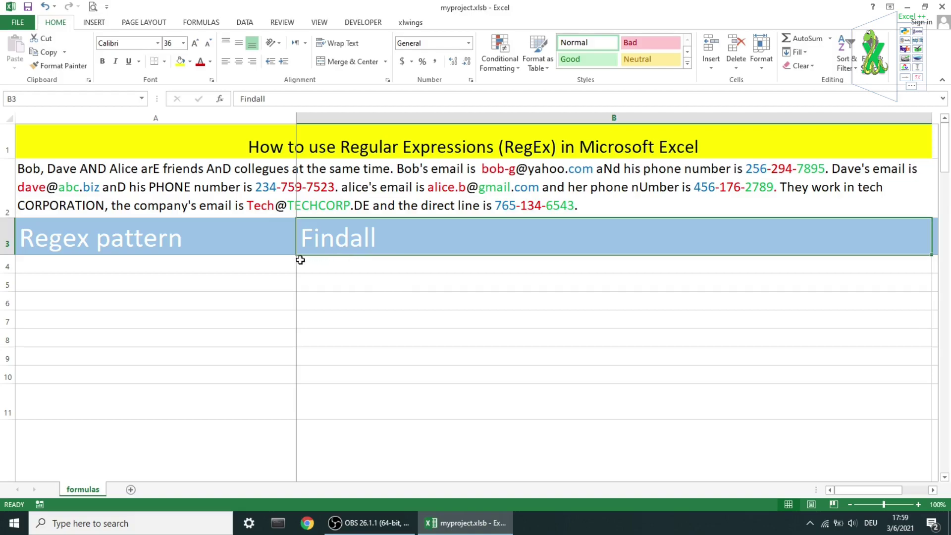
pyautogui.click(268, 265)
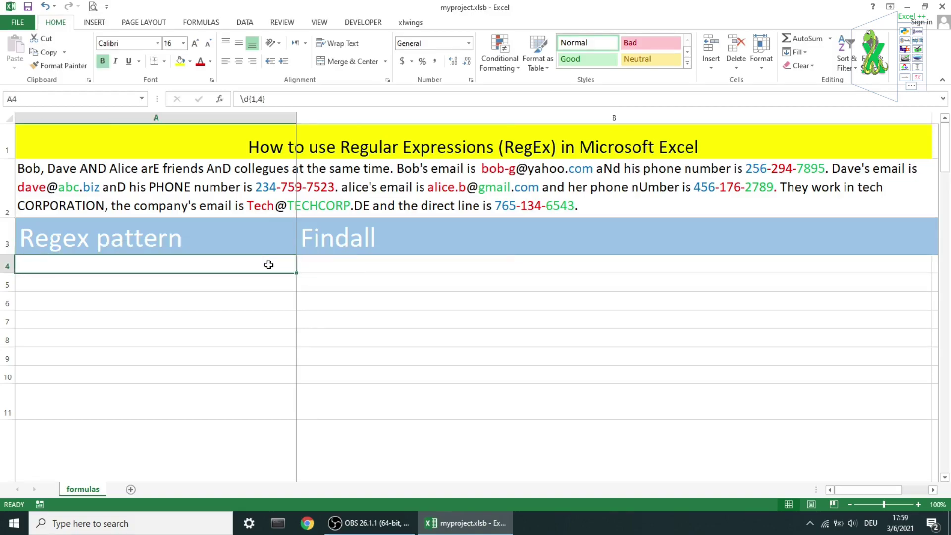
pyautogui.moveTo(269, 265); pyautogui.dragTo(319, 264)
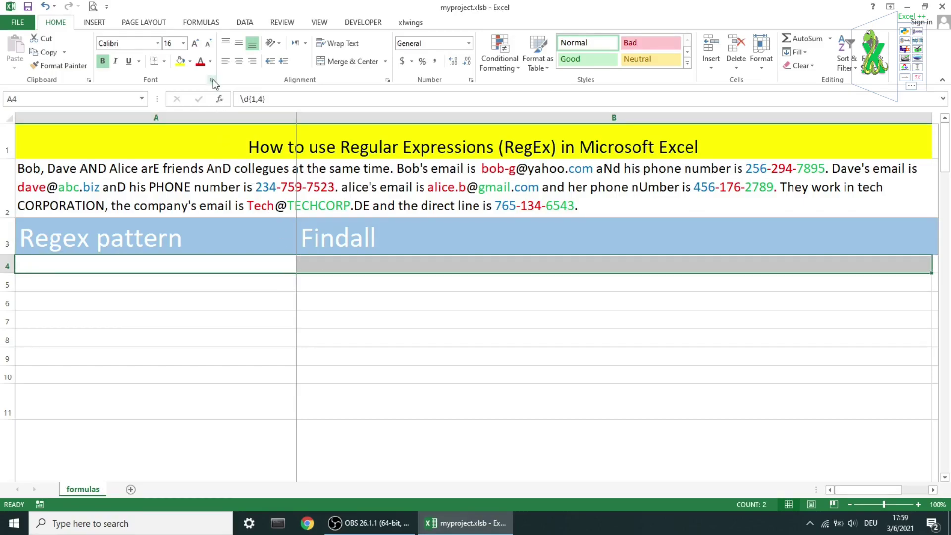
pyautogui.click(211, 62)
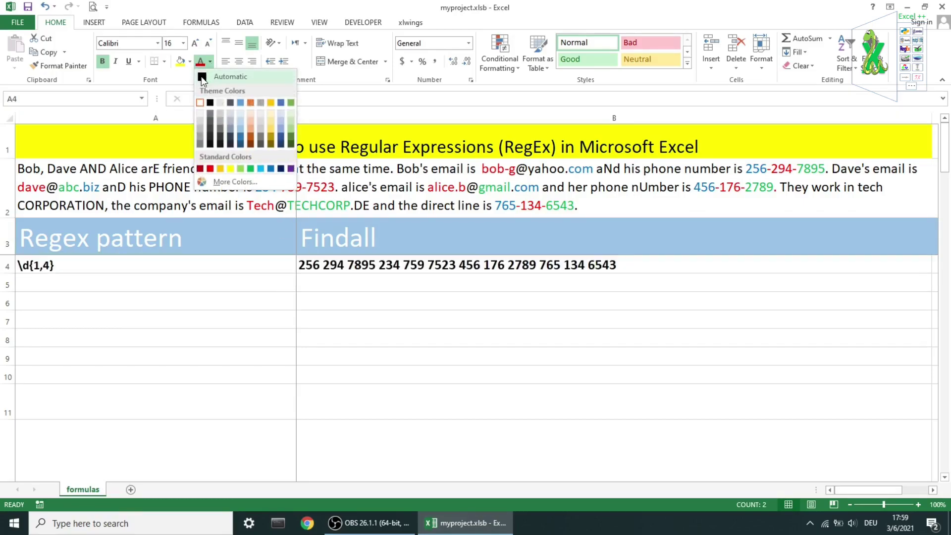
pyautogui.click(201, 76)
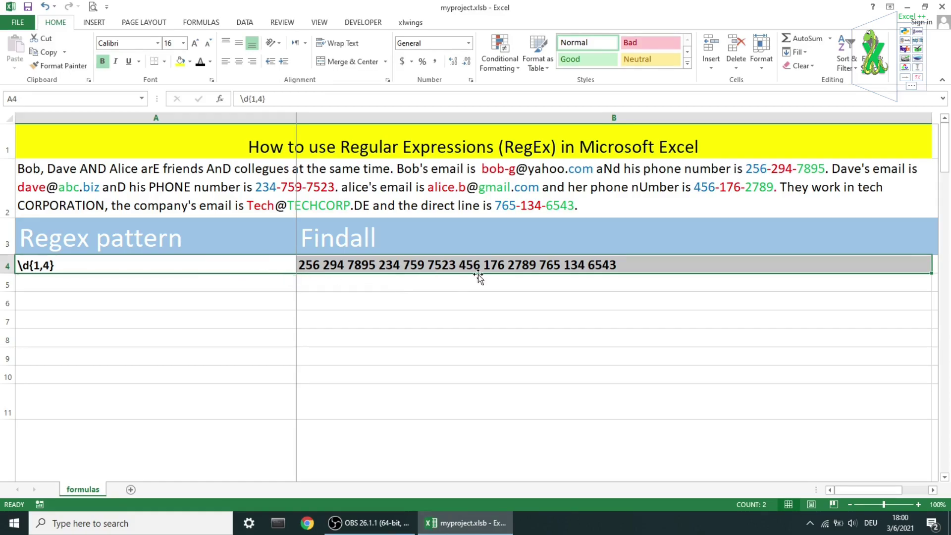
# Review and confirm B4's pyFindAll arguments so it lists every digit group
pyautogui.click(639, 266)
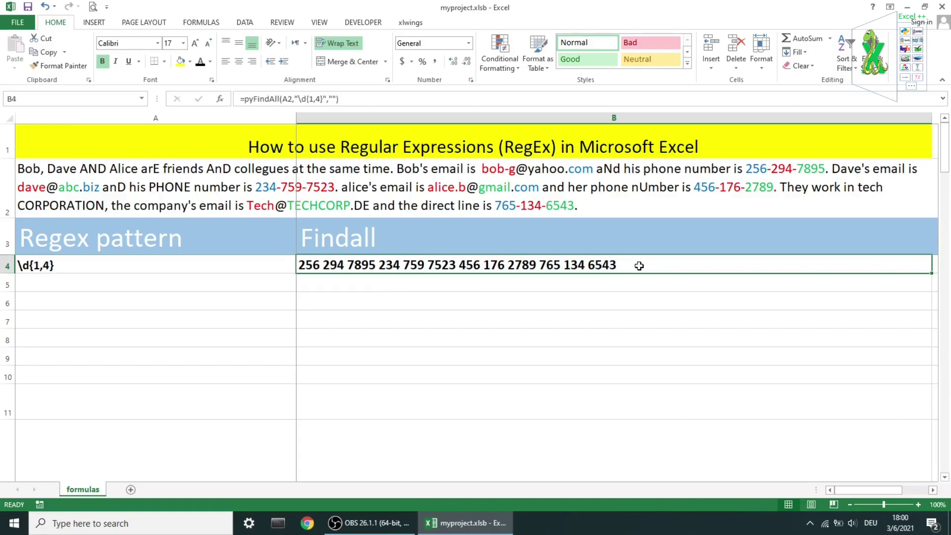
pyautogui.click(221, 100)
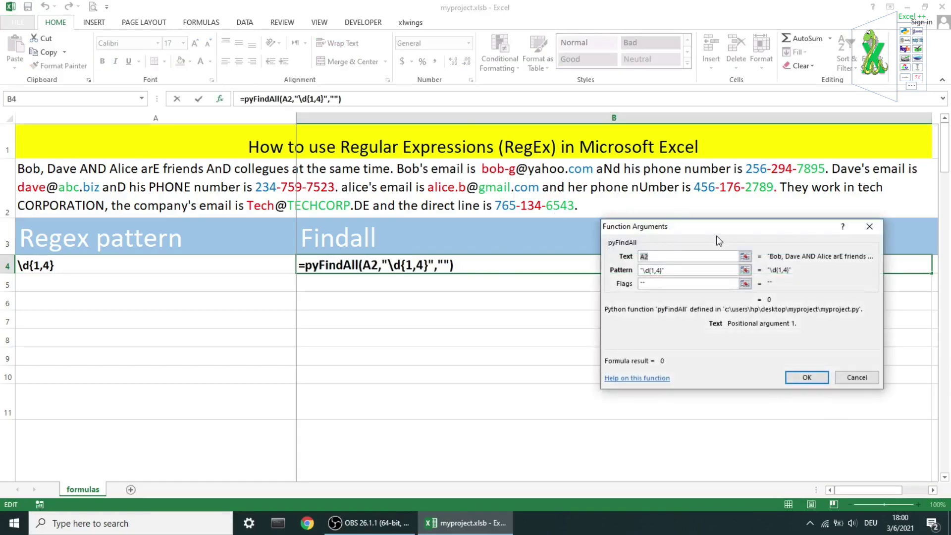
pyautogui.moveTo(718, 229); pyautogui.dragTo(645, 230)
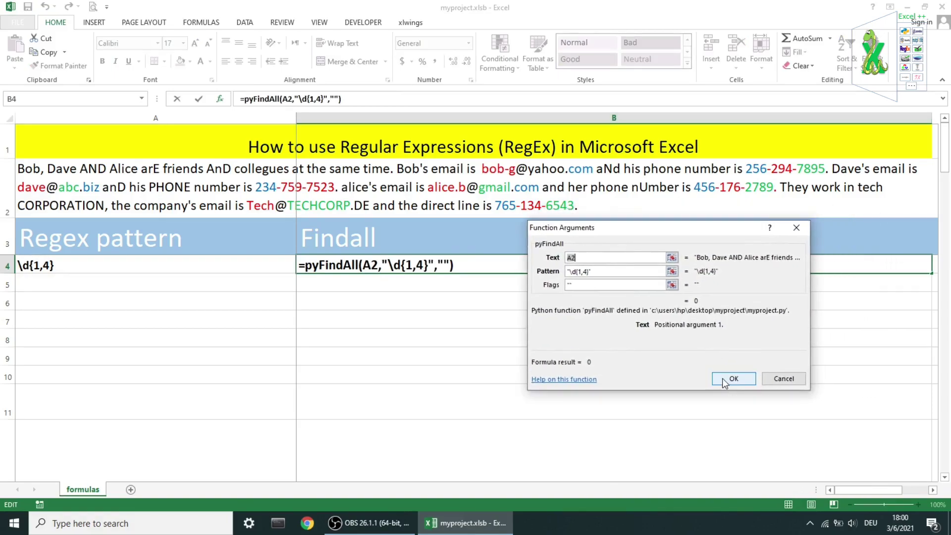
pyautogui.click(722, 378)
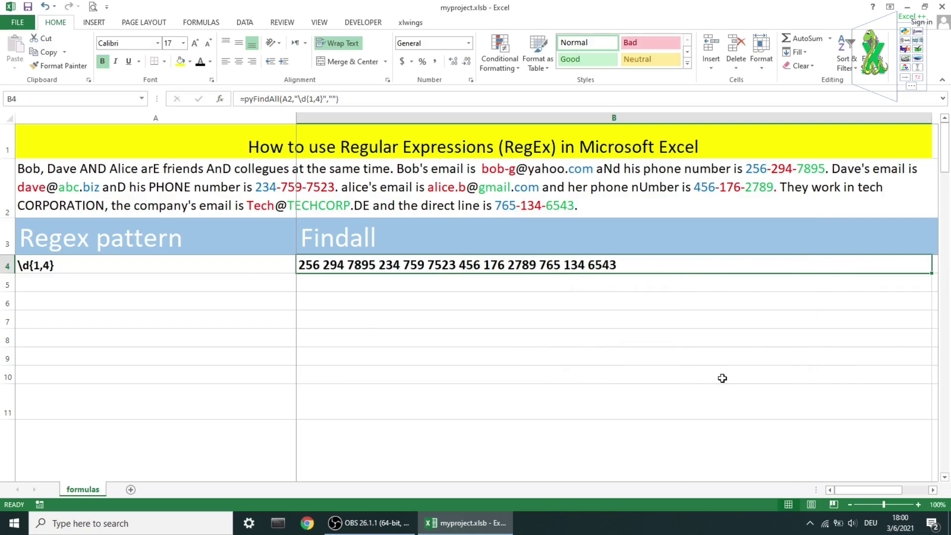
# Make row 5 black and confirm its pyFindAll formula returning full phone numbers
pyautogui.click(273, 283)
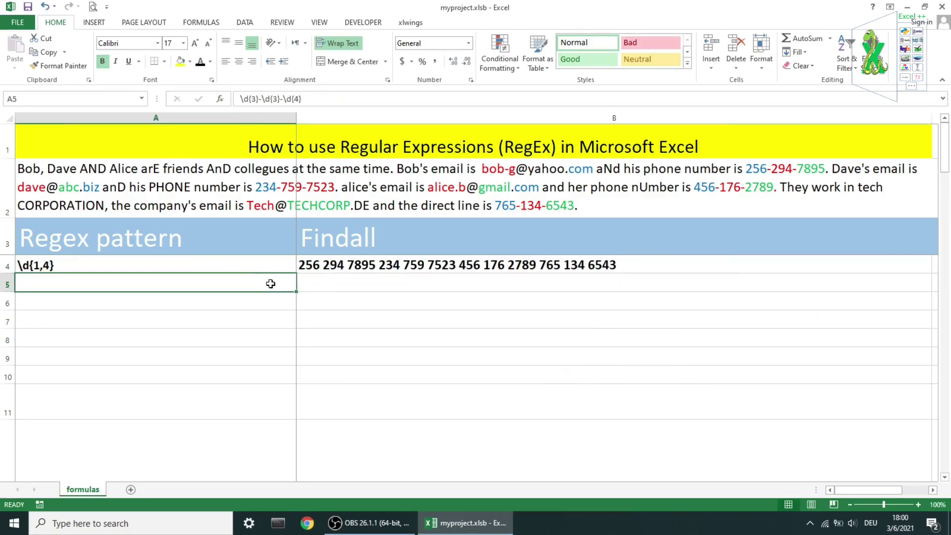
pyautogui.moveTo(274, 283); pyautogui.dragTo(318, 282)
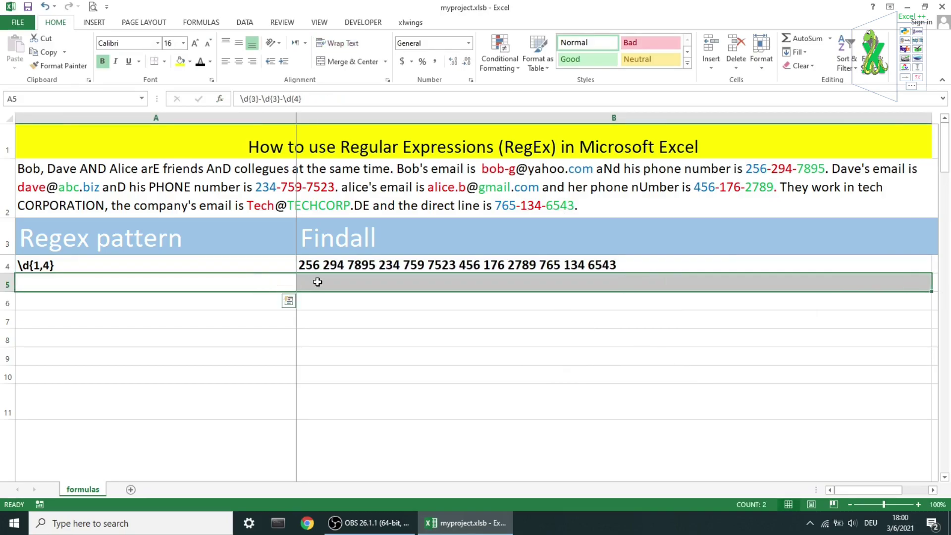
pyautogui.click(201, 64)
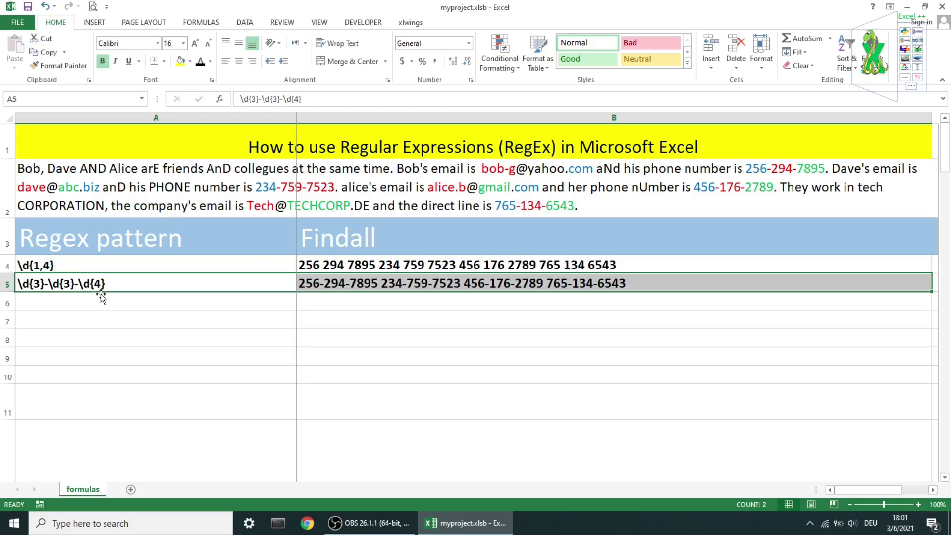
pyautogui.press('Right')
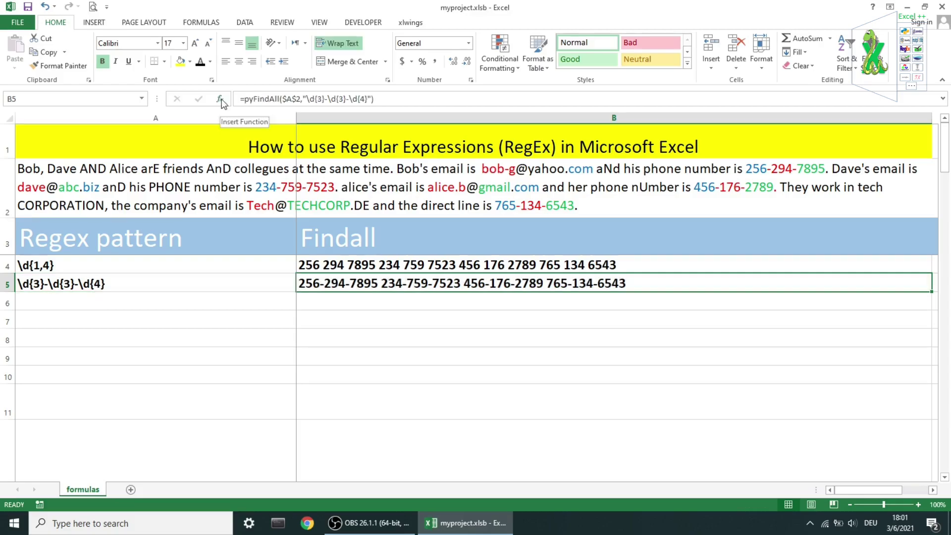
pyautogui.click(221, 100)
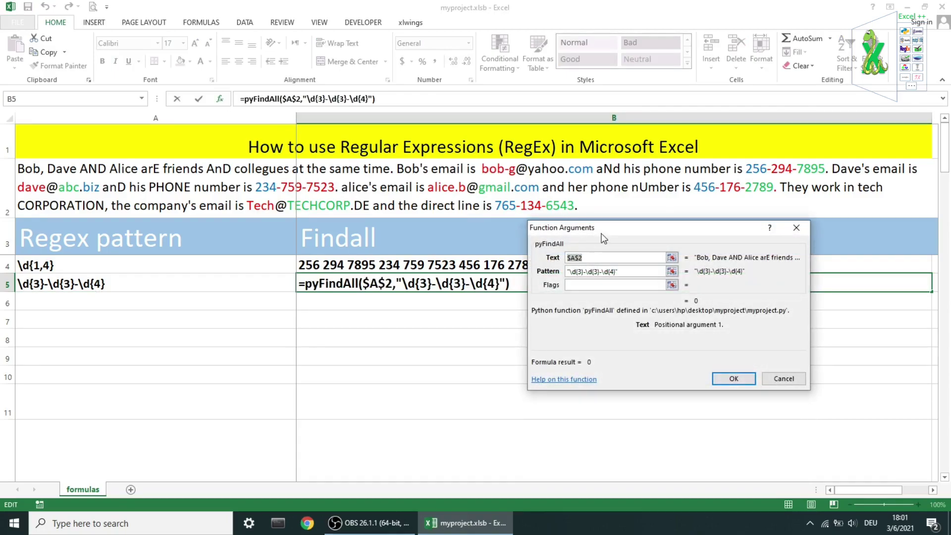
pyautogui.moveTo(631, 229); pyautogui.dragTo(654, 238)
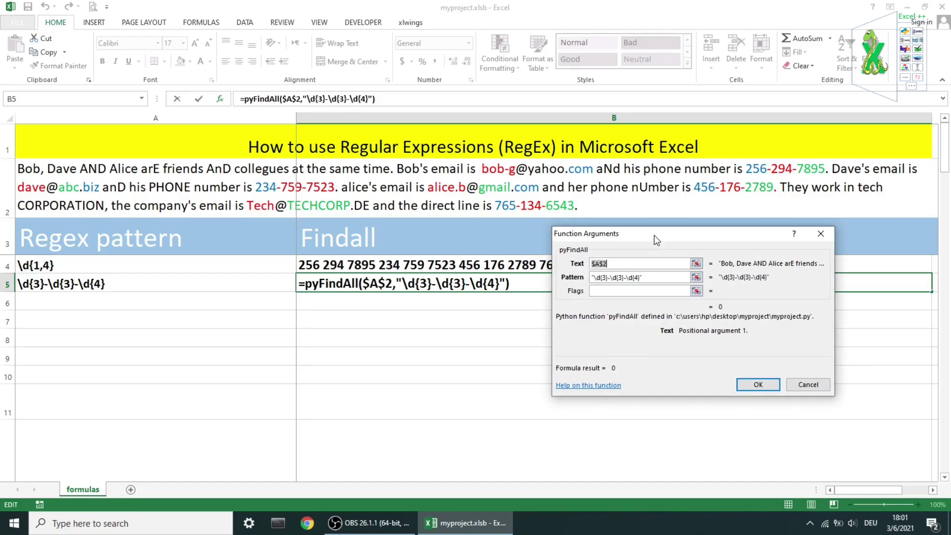
pyautogui.click(749, 385)
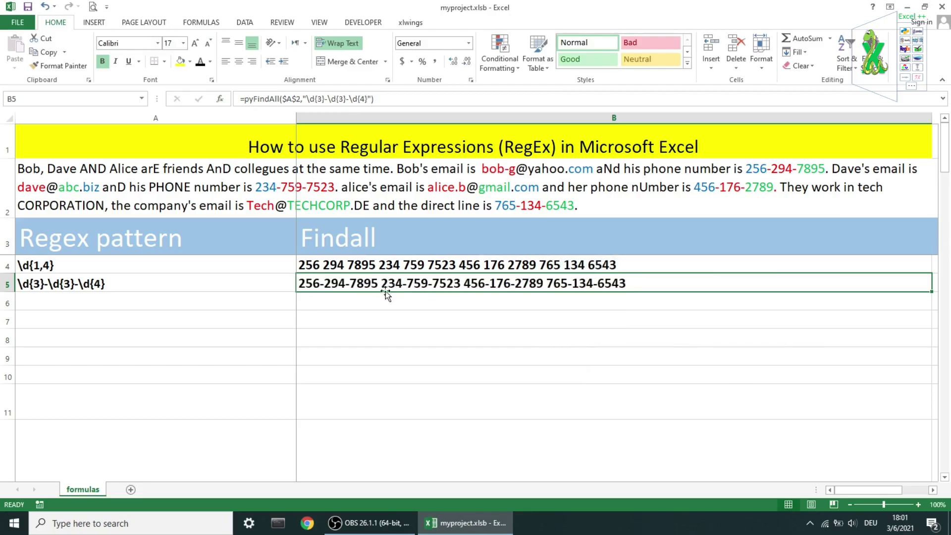
pyautogui.moveTo(264, 300); pyautogui.dragTo(328, 302)
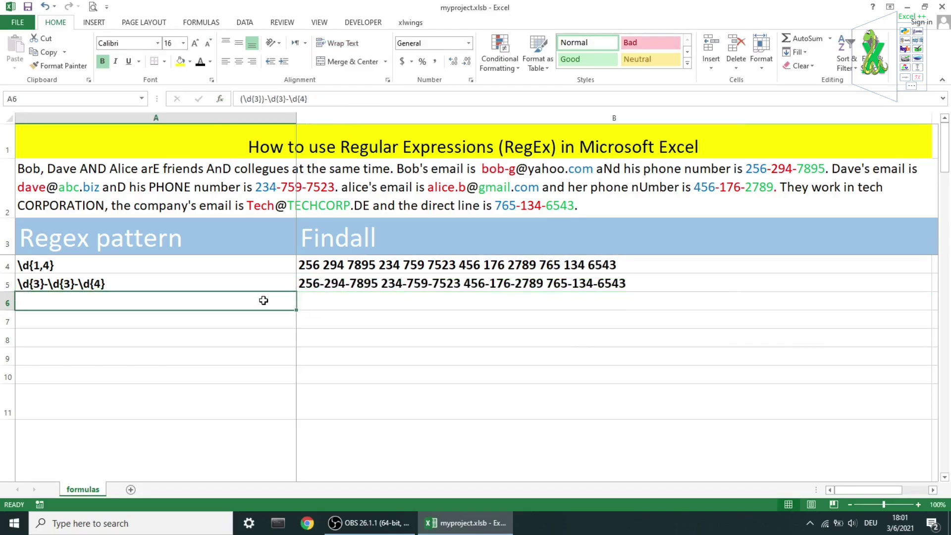
pyautogui.click(201, 69)
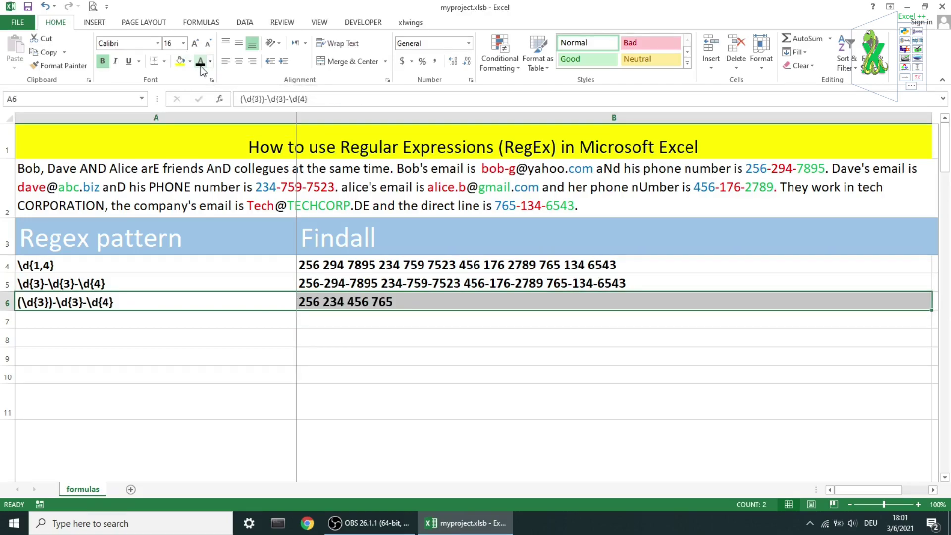
pyautogui.press('Right')
pyautogui.press('F2')
pyautogui.click(220, 99)
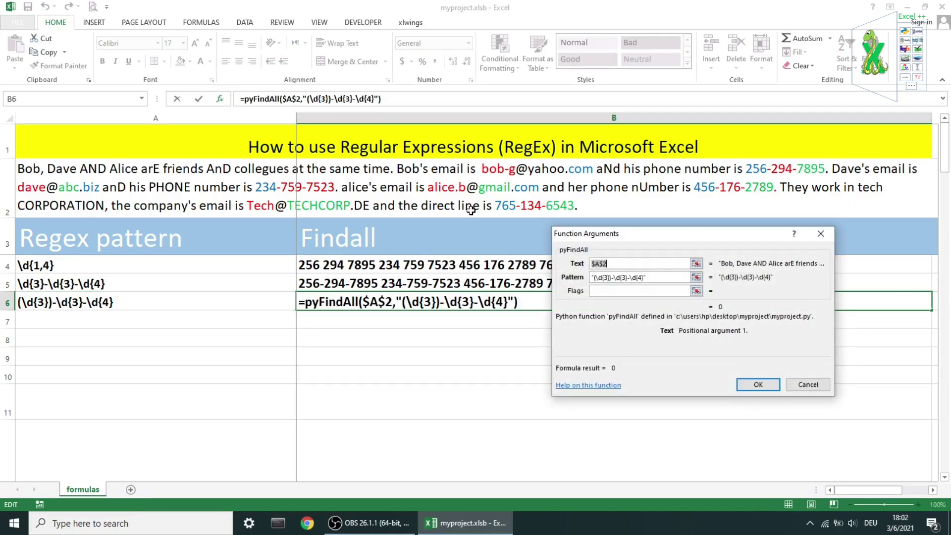
pyautogui.click(755, 386)
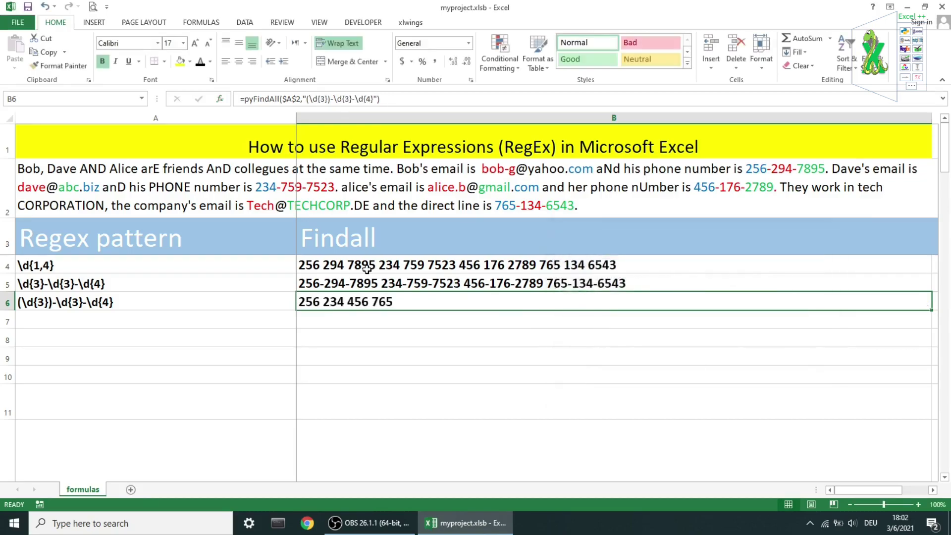
pyautogui.moveTo(263, 322); pyautogui.dragTo(446, 321)
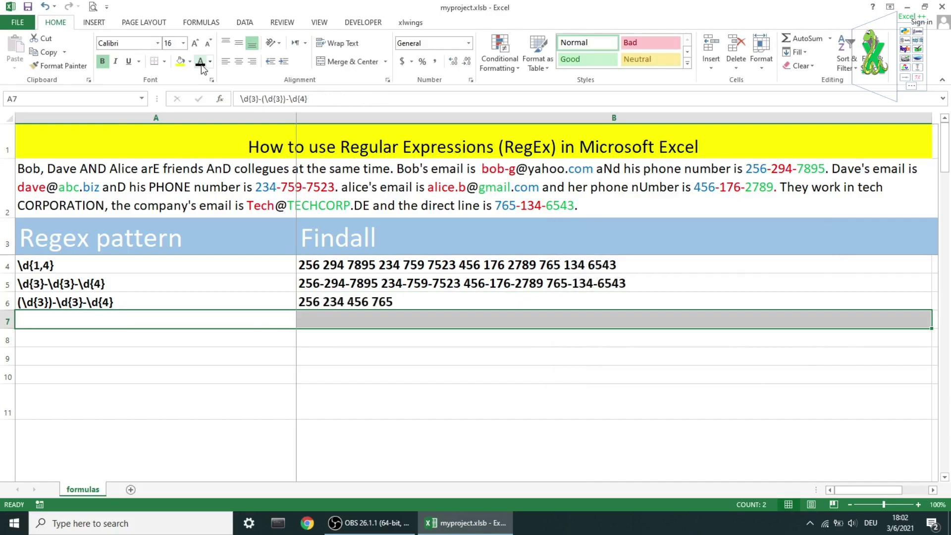
pyautogui.click(201, 68)
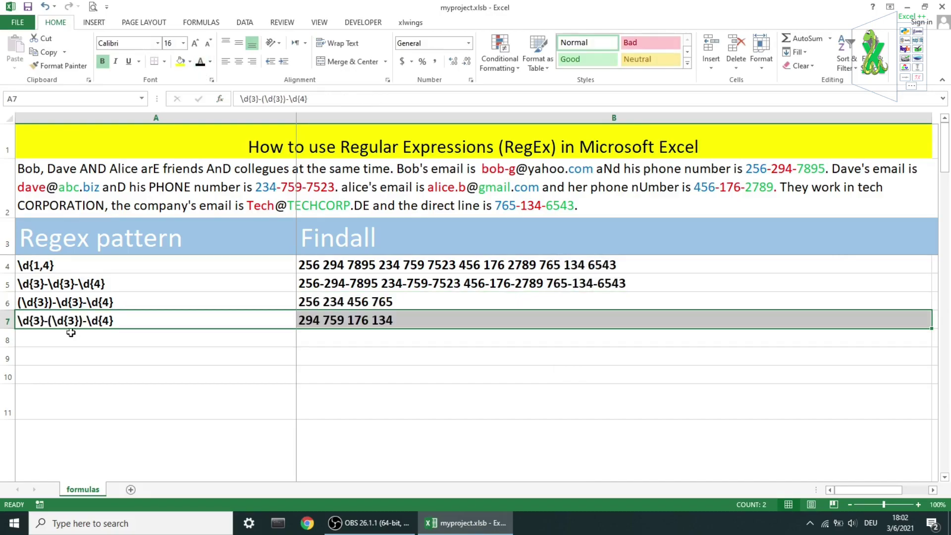
pyautogui.click(431, 321)
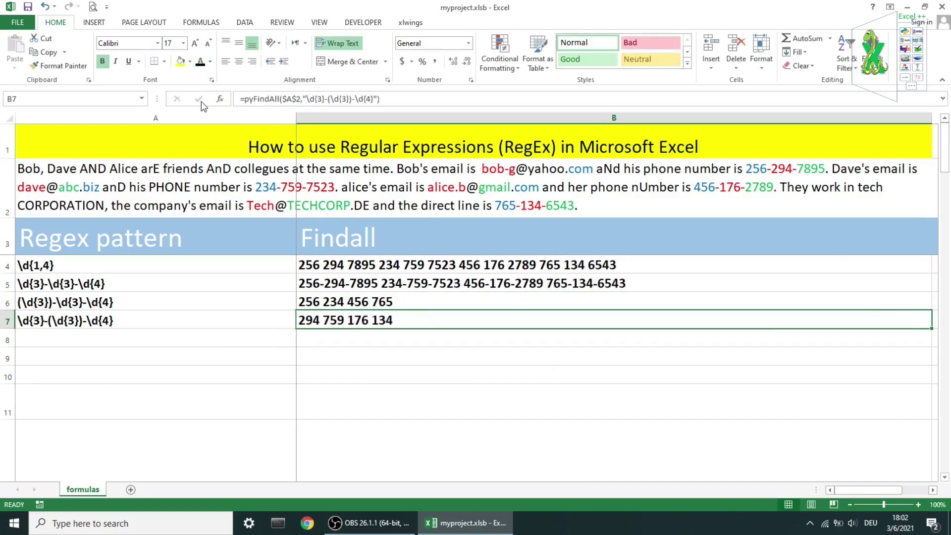
pyautogui.click(219, 100)
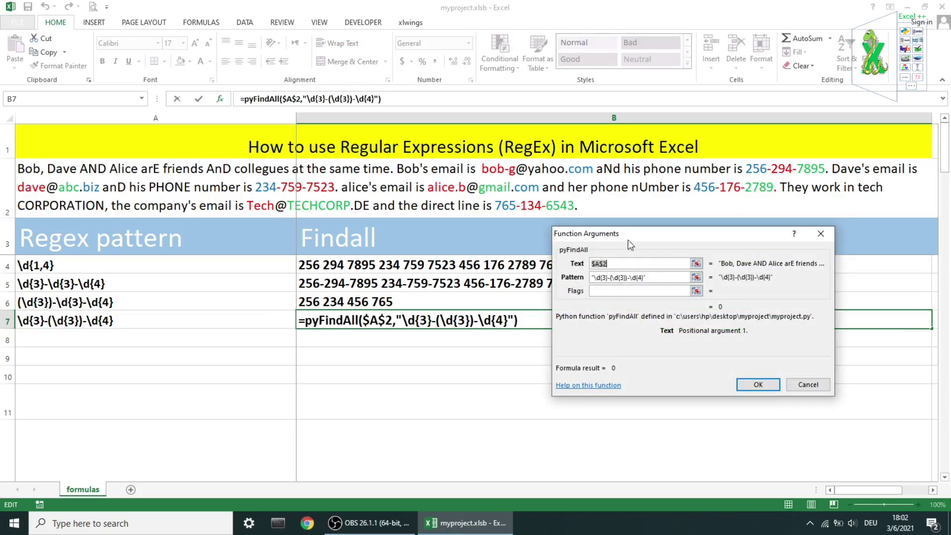
pyautogui.moveTo(643, 240); pyautogui.dragTo(633, 265)
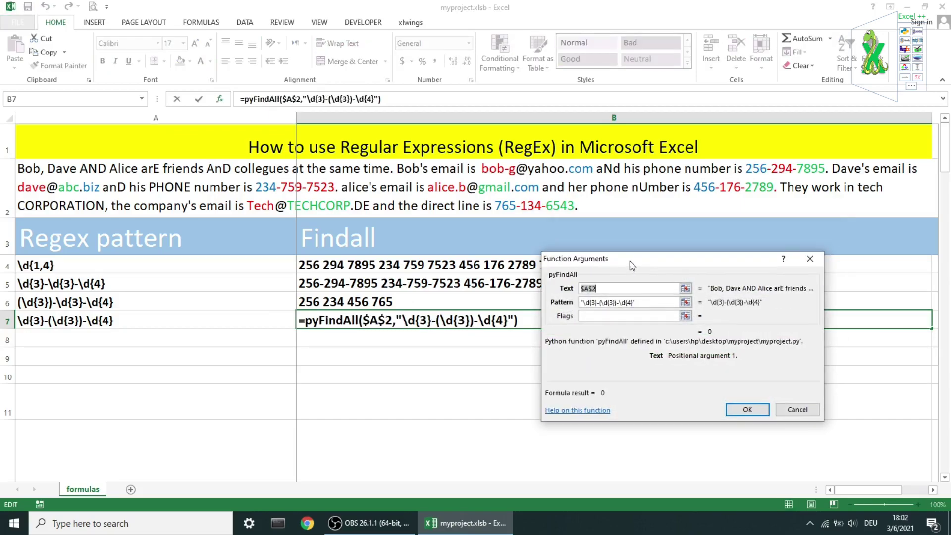
pyautogui.click(747, 410)
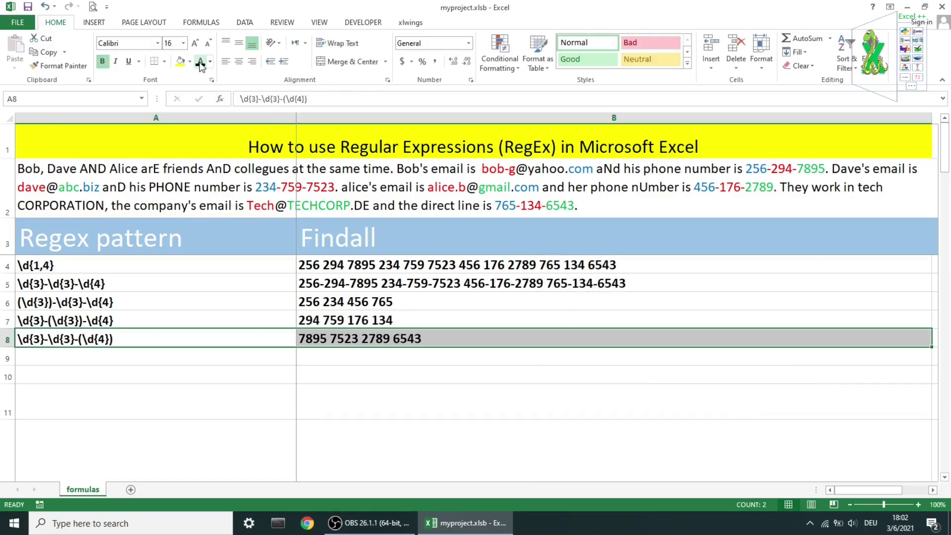
pyautogui.press('Right')
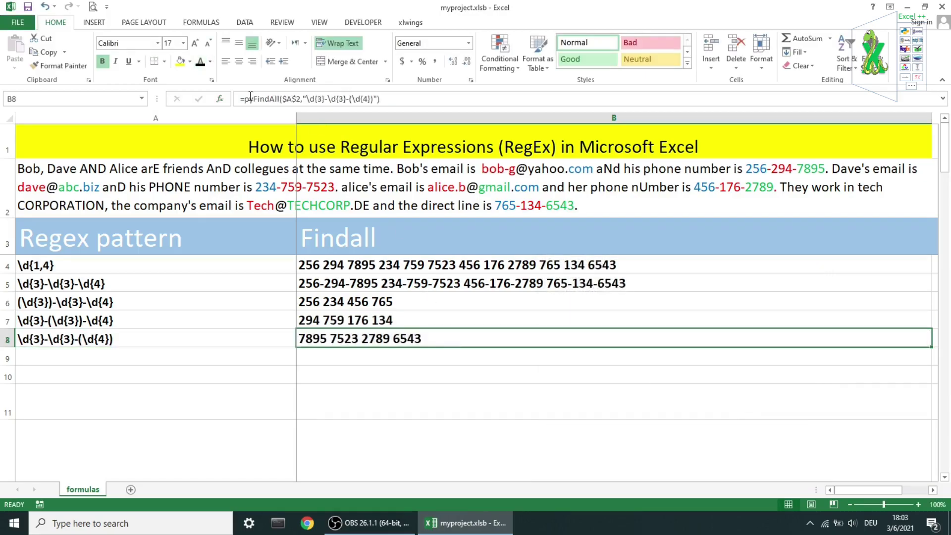
pyautogui.click(220, 98)
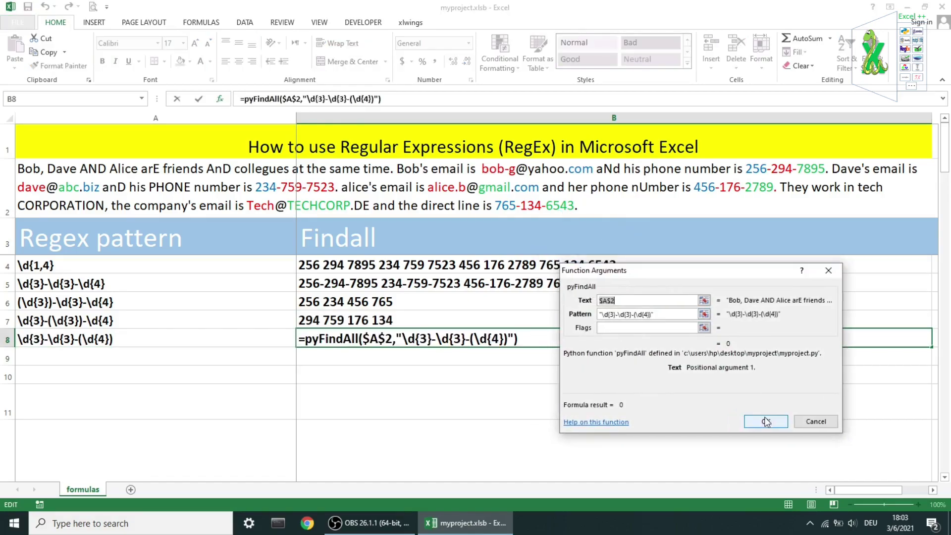
pyautogui.click(766, 422)
pyautogui.moveTo(198, 355); pyautogui.dragTo(312, 355)
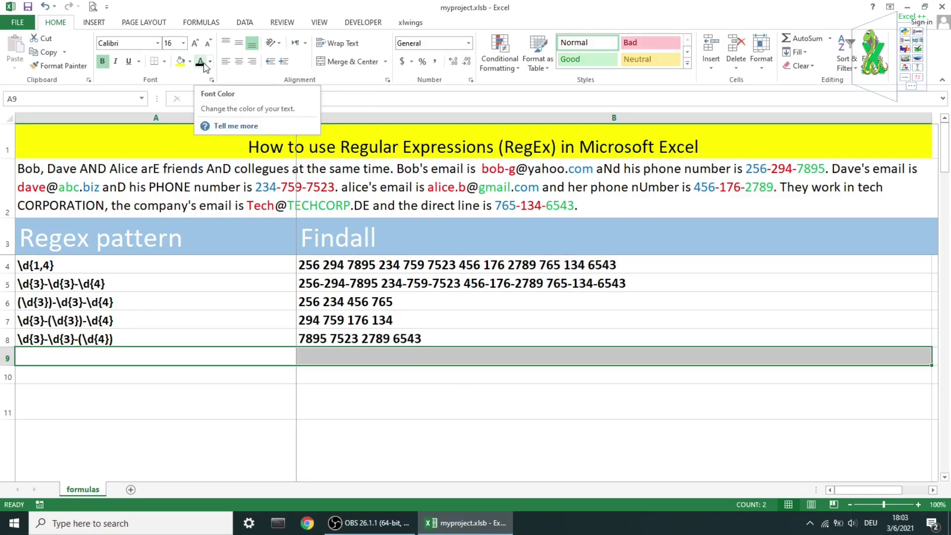
# Make row 9 black and confirm B9's pyFindAll matches for the [1-6] pattern
pyautogui.click(201, 62)
pyautogui.press('Right')
pyautogui.click(222, 98)
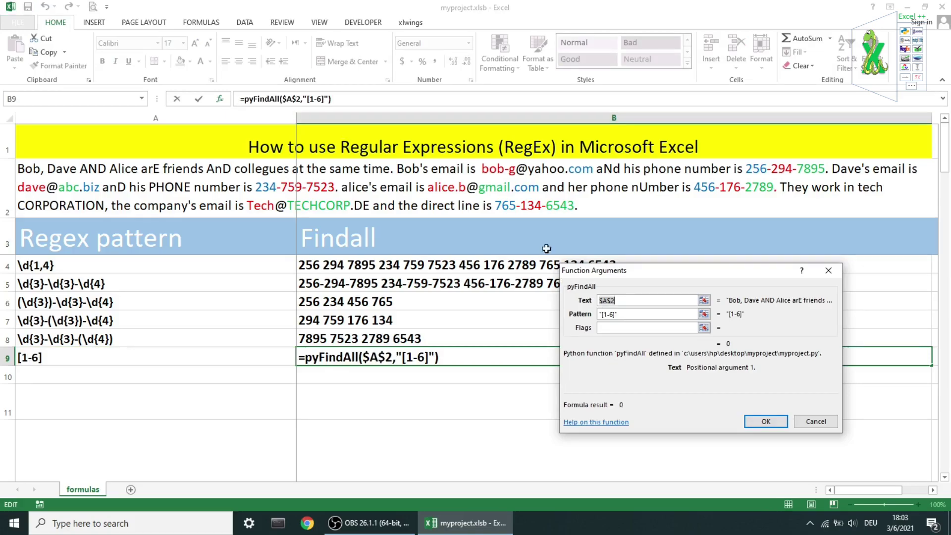
pyautogui.click(766, 422)
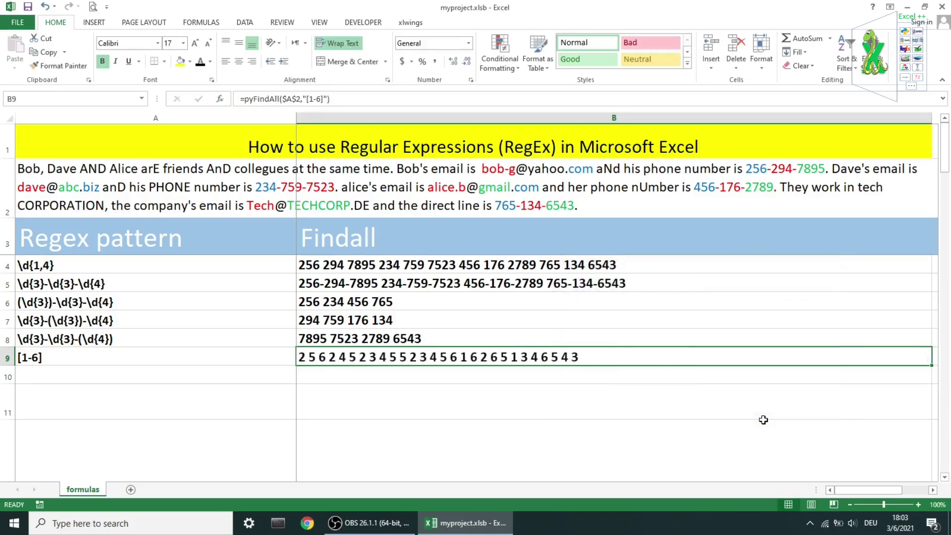
pyautogui.write('[5-7x-zT-Z]')
# Confirm B10's formula so it shows matches for the [5-7x-zT-Z] pattern
pyautogui.moveTo(280, 376); pyautogui.dragTo(314, 375)
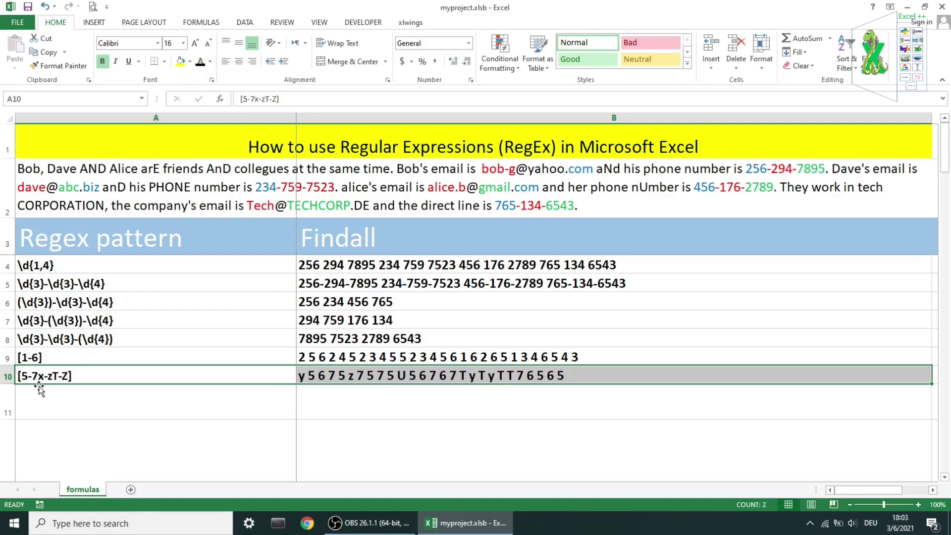
pyautogui.click(380, 379)
pyautogui.click(221, 99)
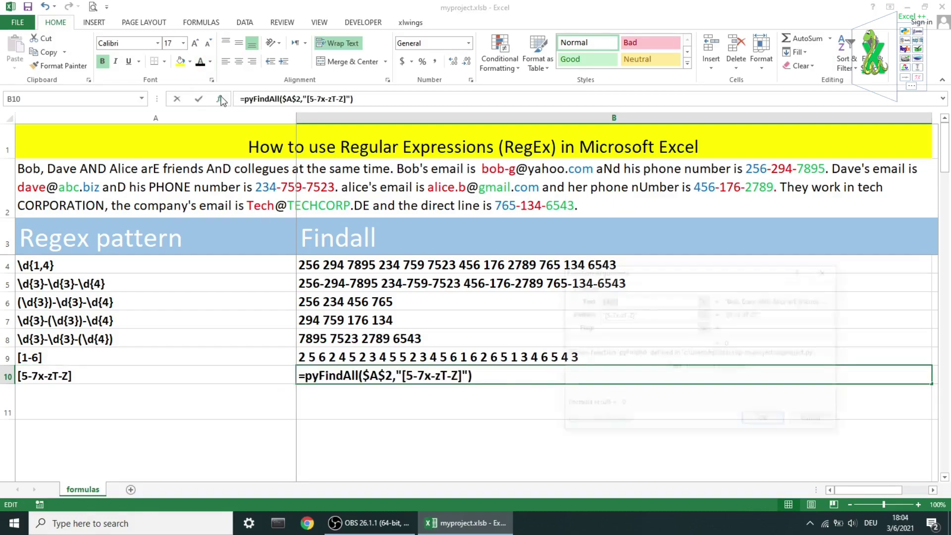
pyautogui.moveTo(645, 278); pyautogui.dragTo(659, 289)
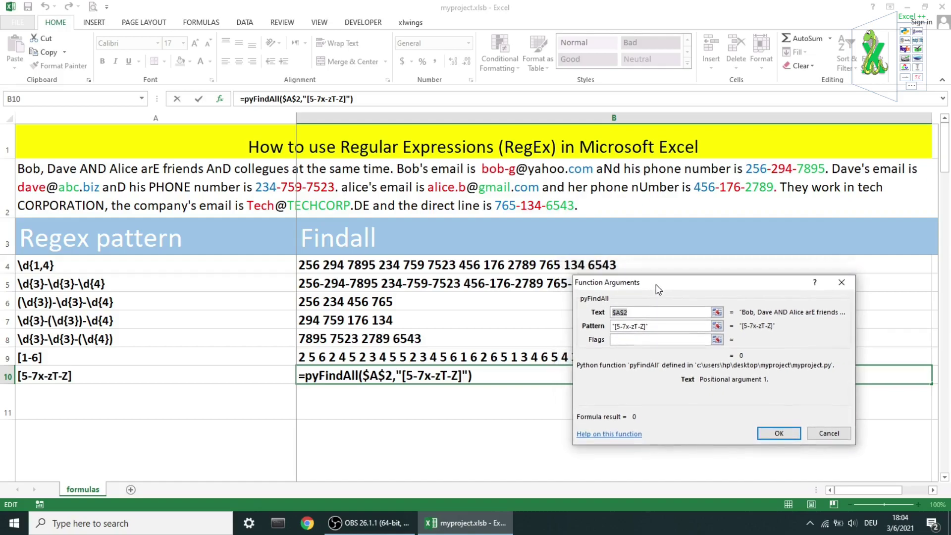
pyautogui.click(780, 433)
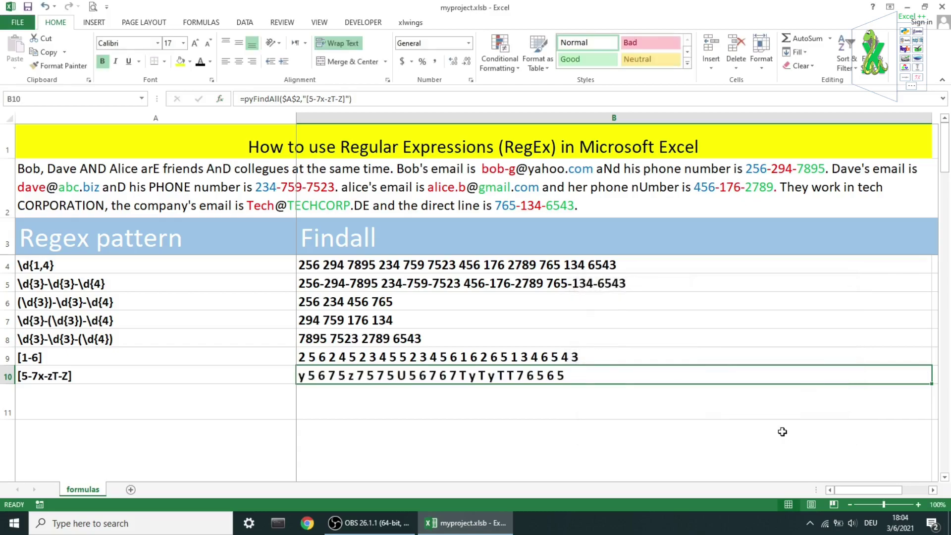
# Make row 11 black and confirm B11's formula listing the a–j letters
pyautogui.click(240, 401)
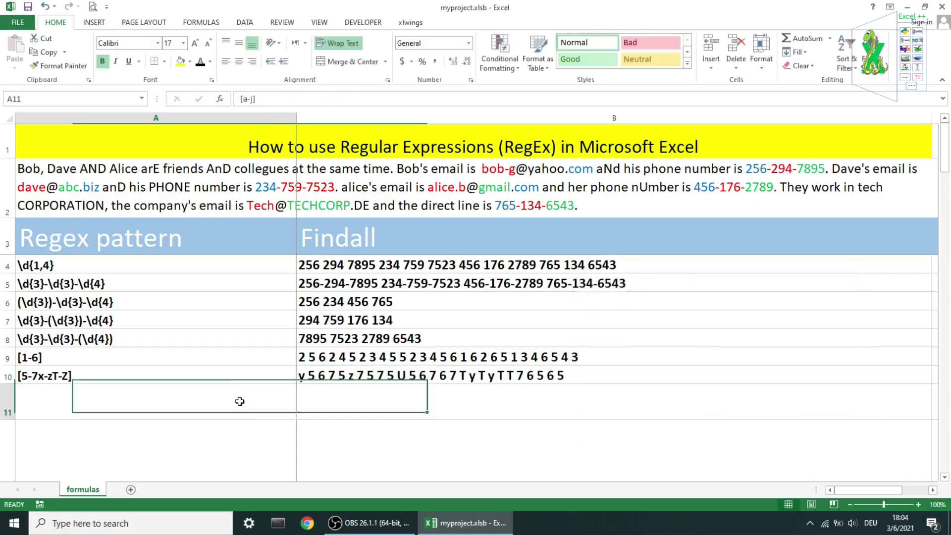
pyautogui.hotkey('shift', 'Right')
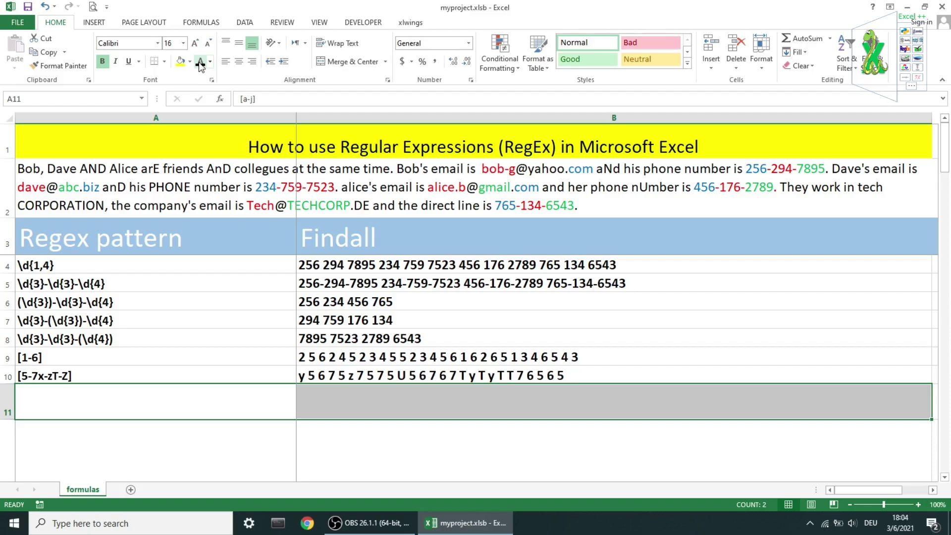
pyautogui.click(200, 61)
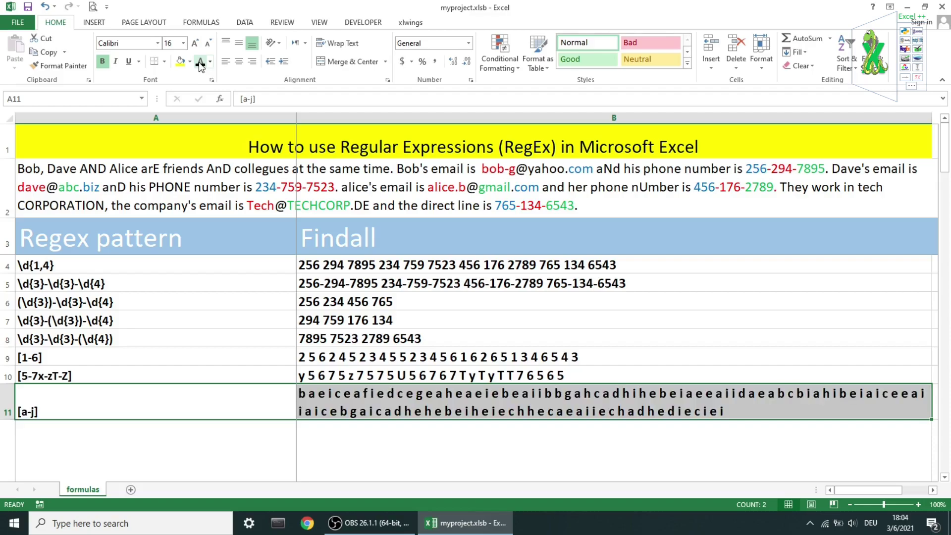
pyautogui.press('Right')
pyautogui.click(220, 99)
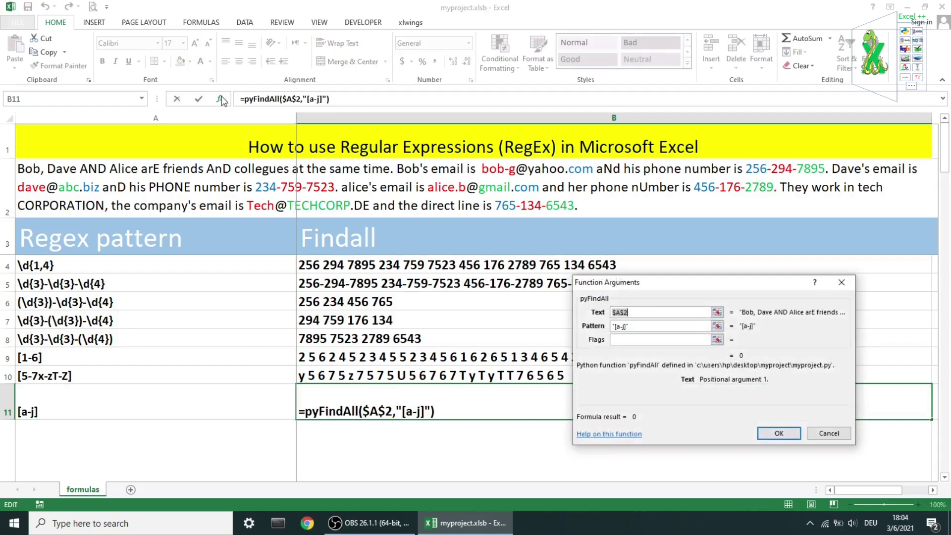
pyautogui.moveTo(667, 286); pyautogui.dragTo(711, 307)
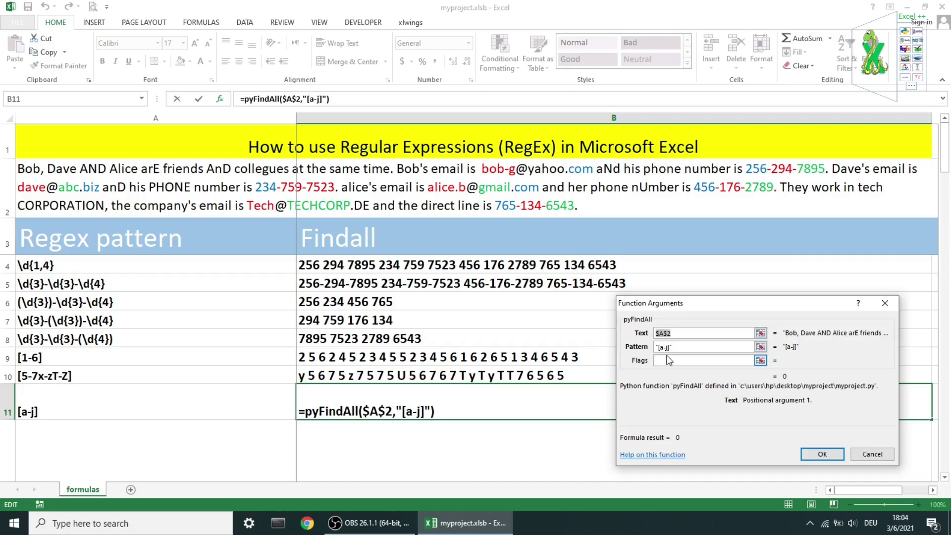
pyautogui.click(822, 454)
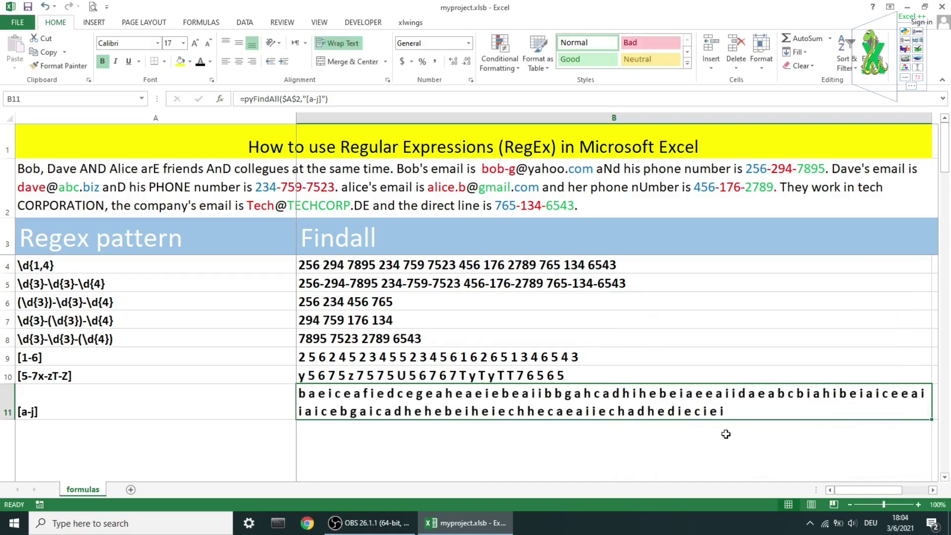
# Confirm B12's [^a-j] and B13's \w formulas to show non a–j and word characters
pyautogui.moveTo(945, 159); pyautogui.dragTo(946, 177)
pyautogui.moveTo(148, 346); pyautogui.dragTo(594, 346)
pyautogui.click(220, 99)
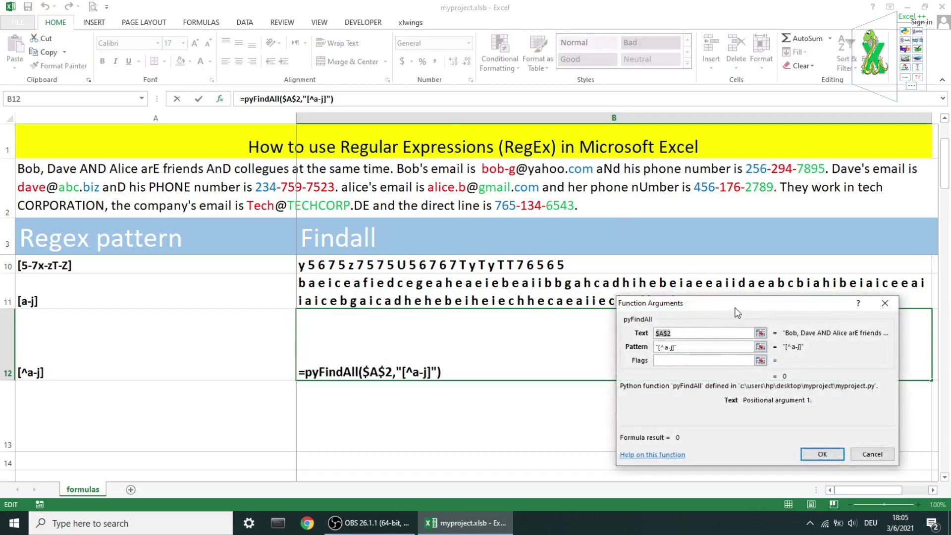
pyautogui.moveTo(738, 311); pyautogui.dragTo(652, 240)
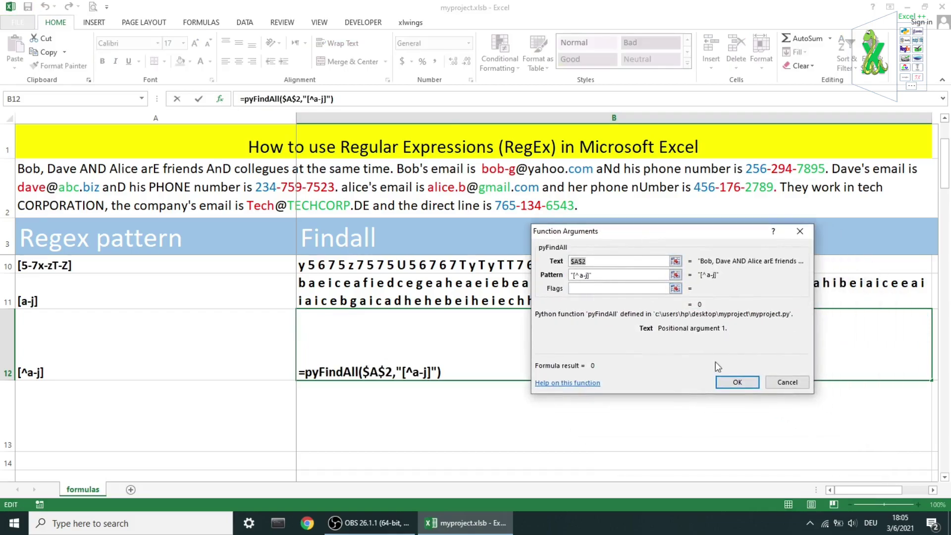
pyautogui.click(727, 382)
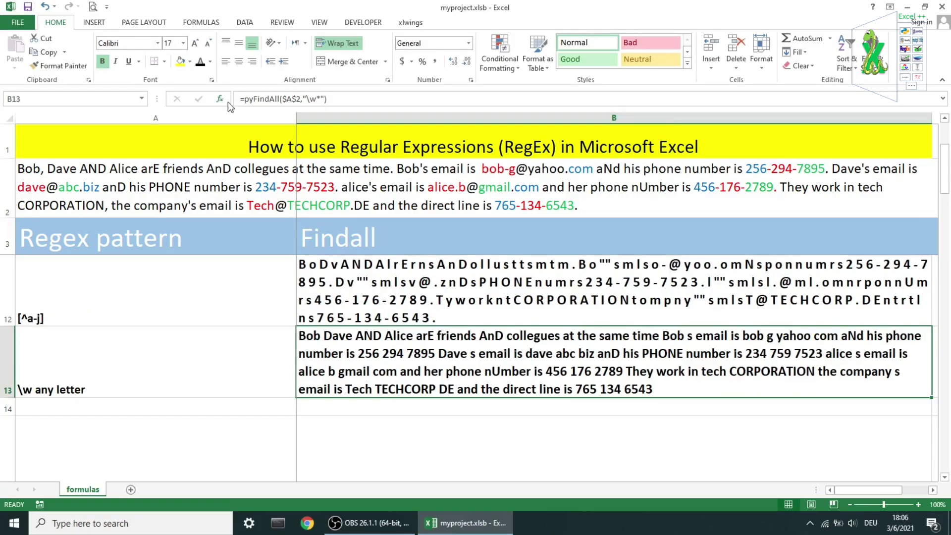
pyautogui.click(225, 100)
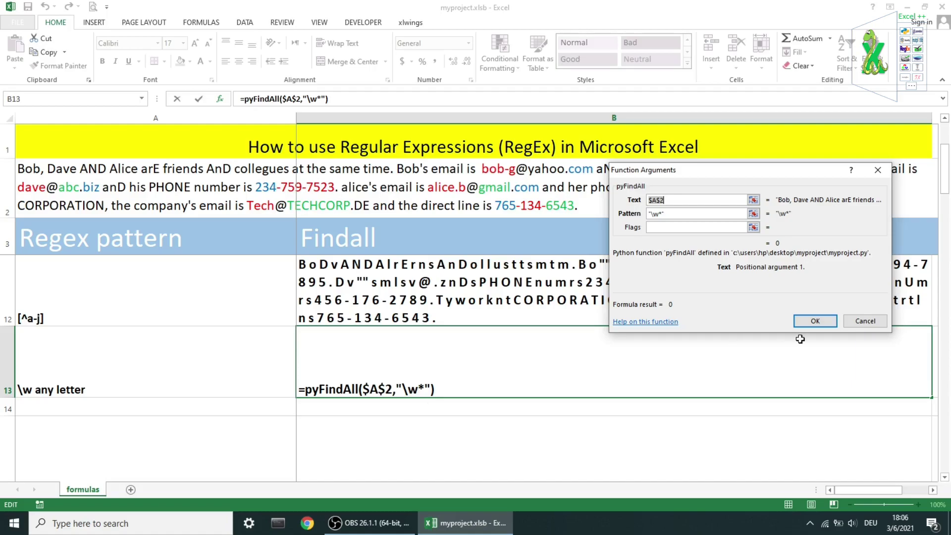
pyautogui.click(814, 318)
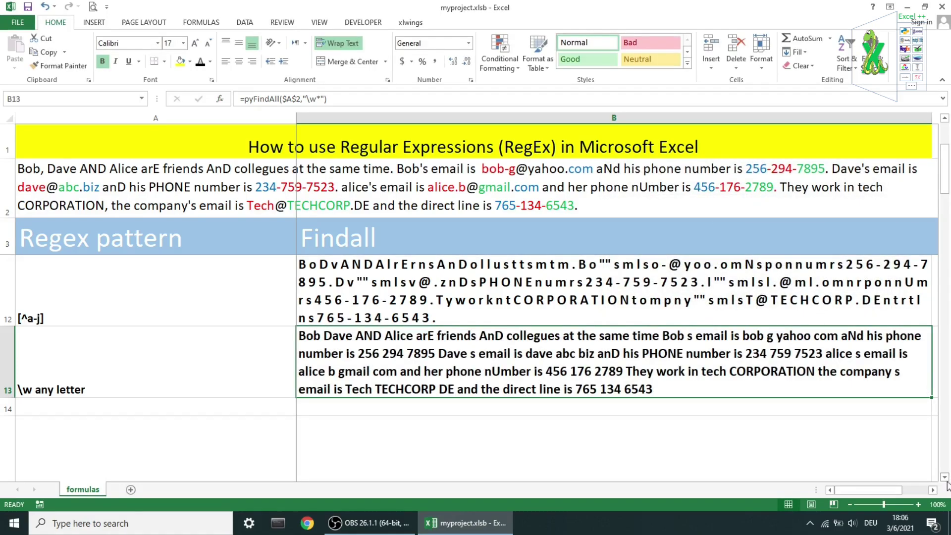
# Paste the \W row into row 14, make it black, and confirm its non-letter matches
pyautogui.click(266, 336)
pyautogui.hotkey('ctrl', 'v')
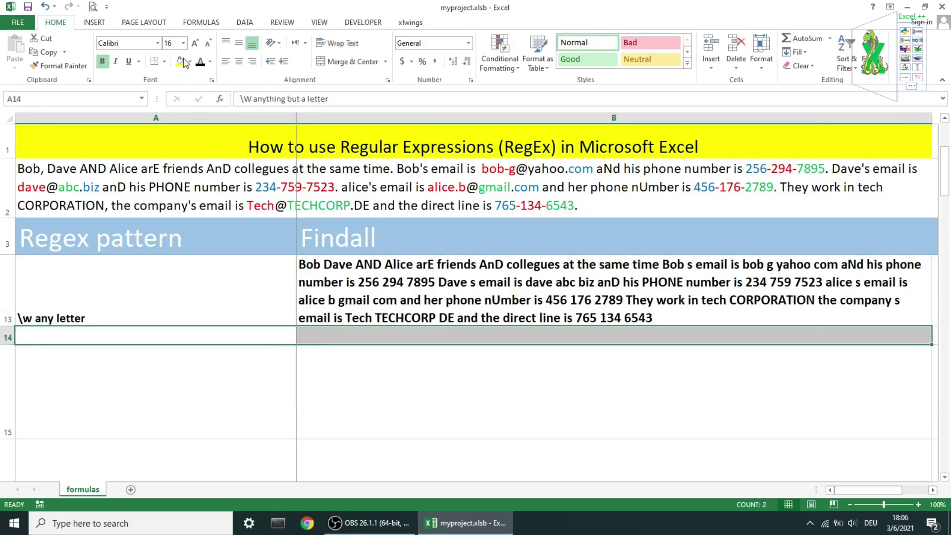
pyautogui.click(201, 65)
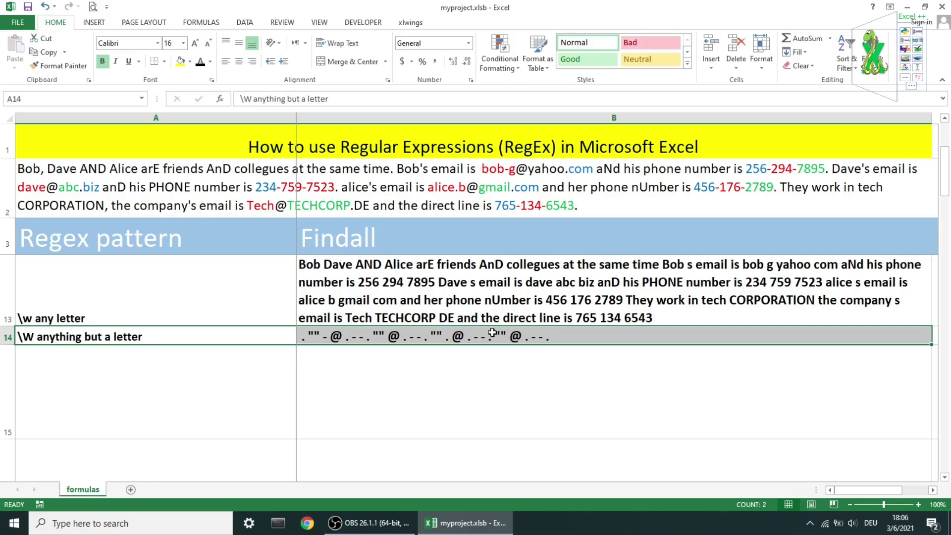
pyautogui.click(595, 336)
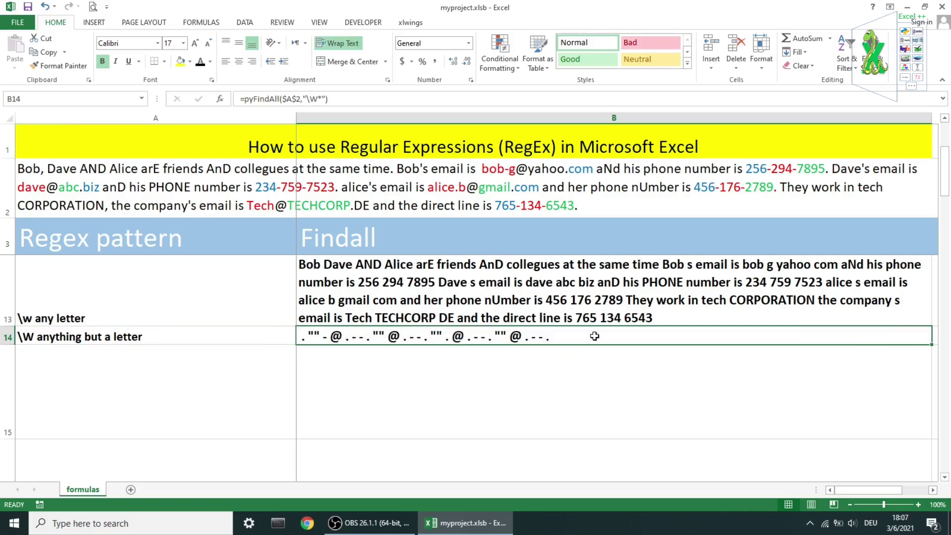
pyautogui.click(220, 100)
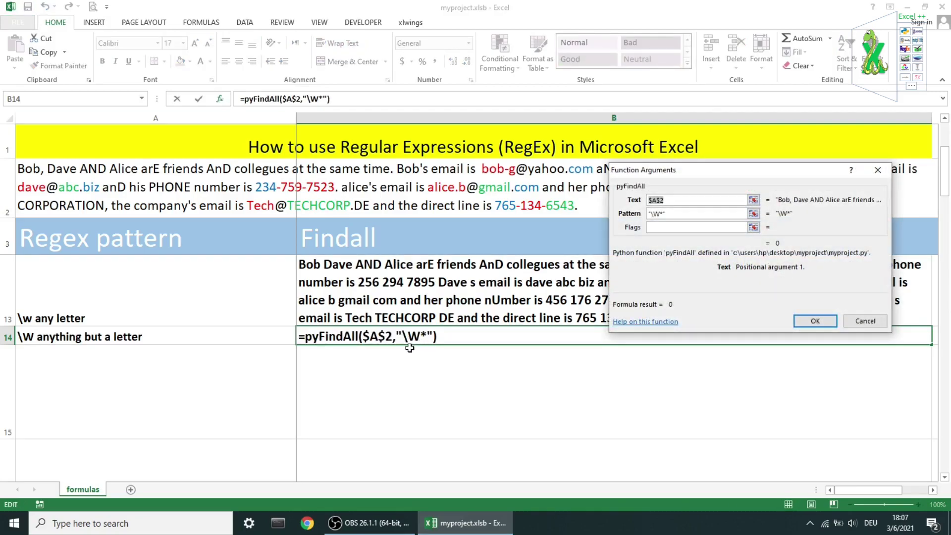
pyautogui.click(816, 321)
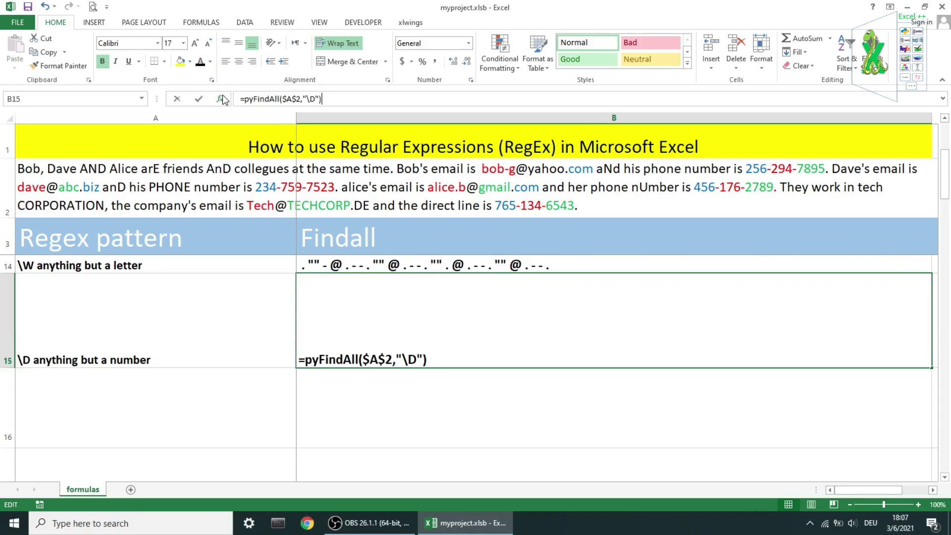
# Confirm B15's \D formula returning non-digits, and make row 16's text black
pyautogui.click(222, 99)
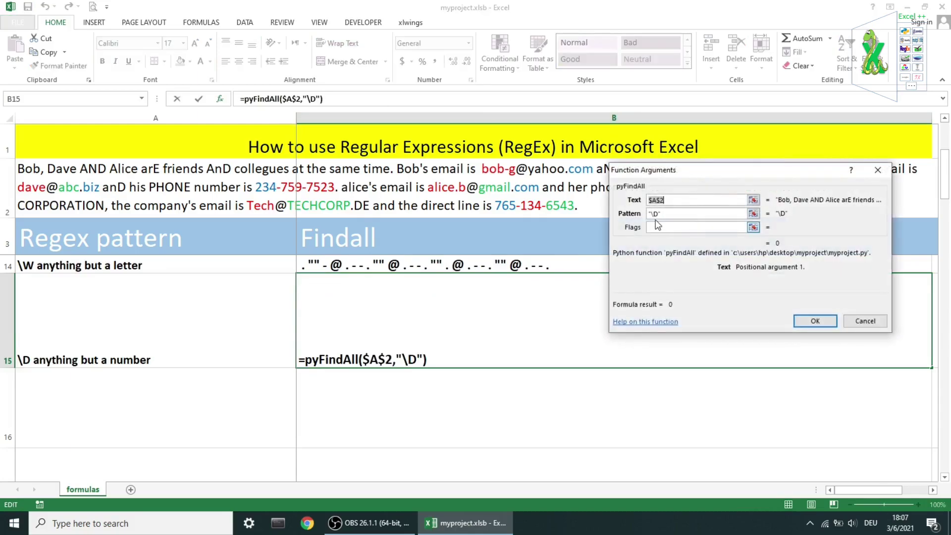
pyautogui.click(815, 322)
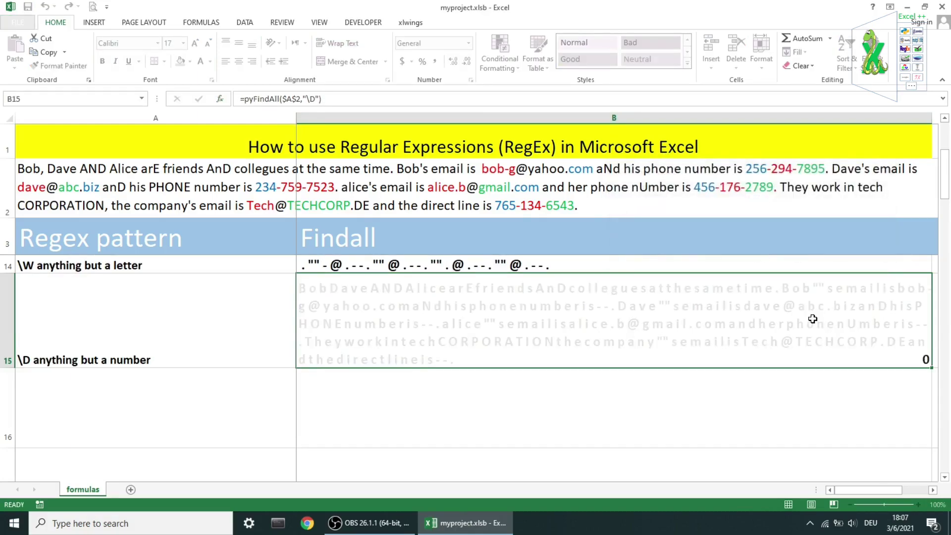
pyautogui.moveTo(148, 421); pyautogui.dragTo(595, 421)
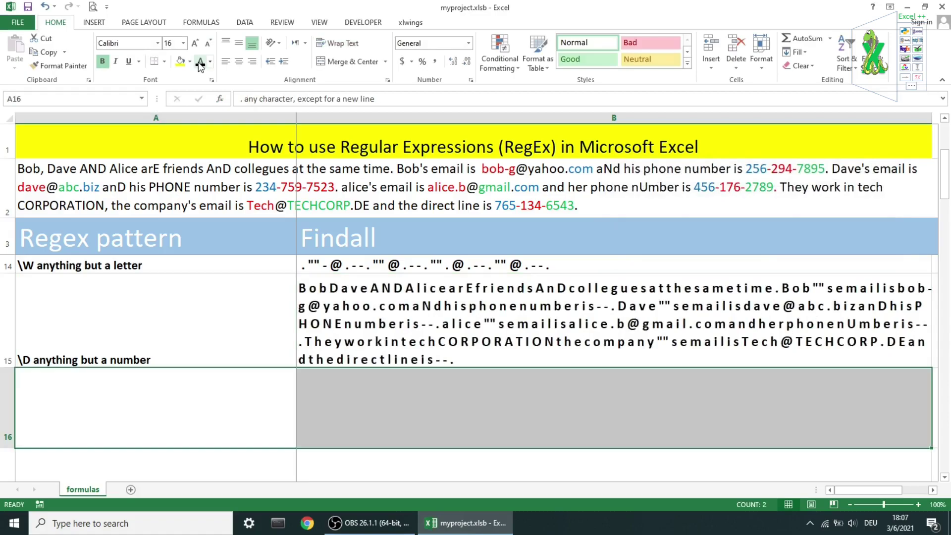
pyautogui.click(201, 61)
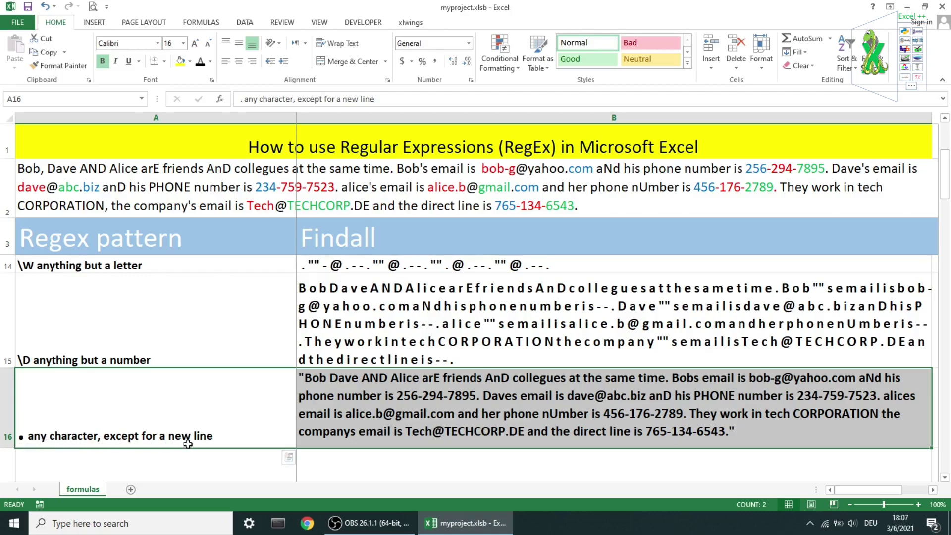
# Confirm B16's any-character formula so it returns the whole sample sentence
pyautogui.click(337, 433)
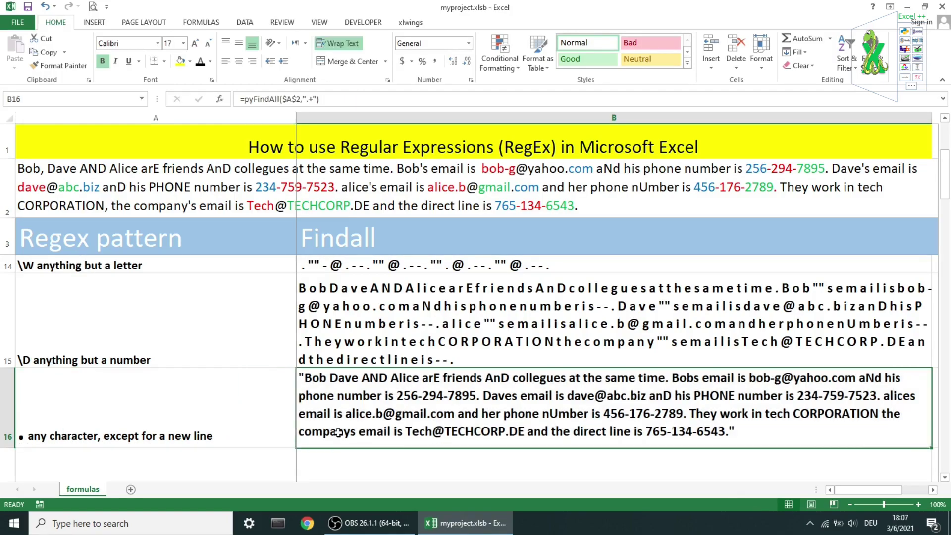
pyautogui.click(220, 99)
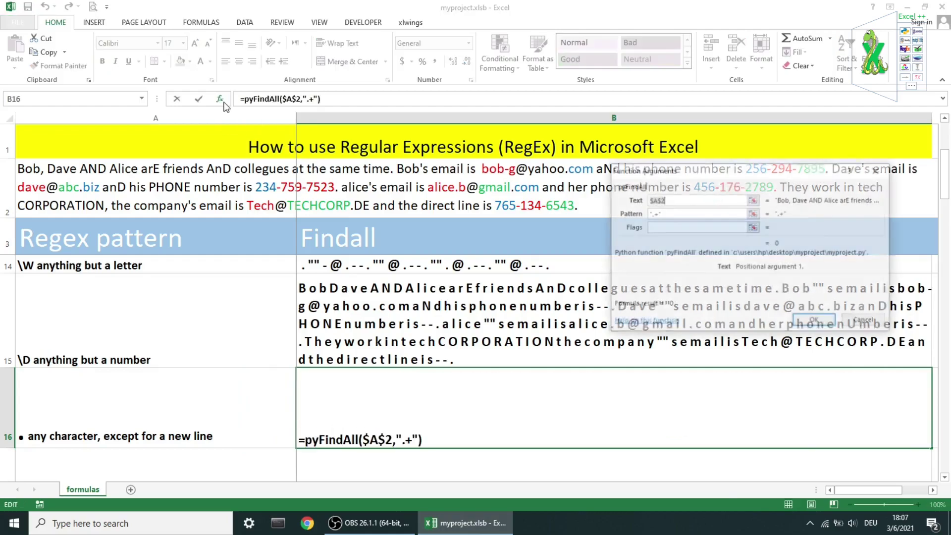
pyautogui.moveTo(699, 177); pyautogui.dragTo(634, 249)
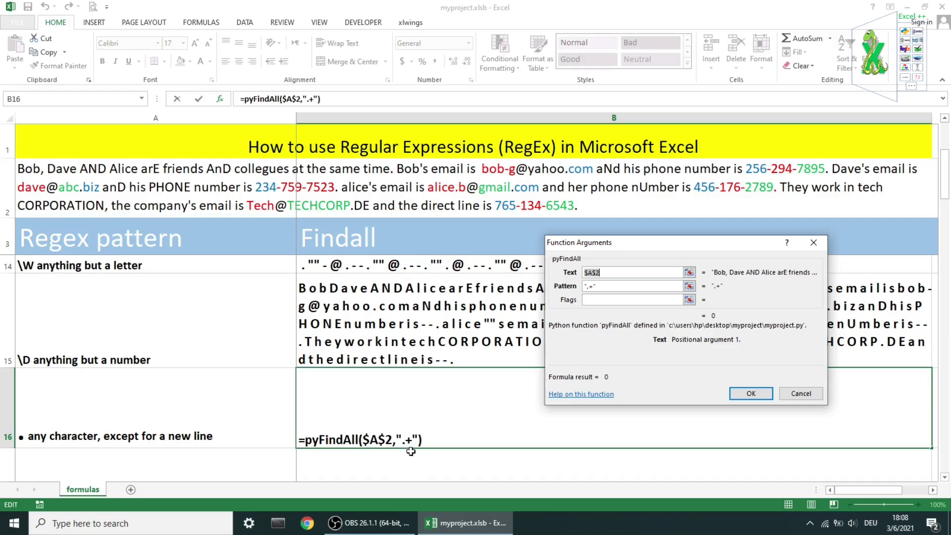
pyautogui.click(752, 393)
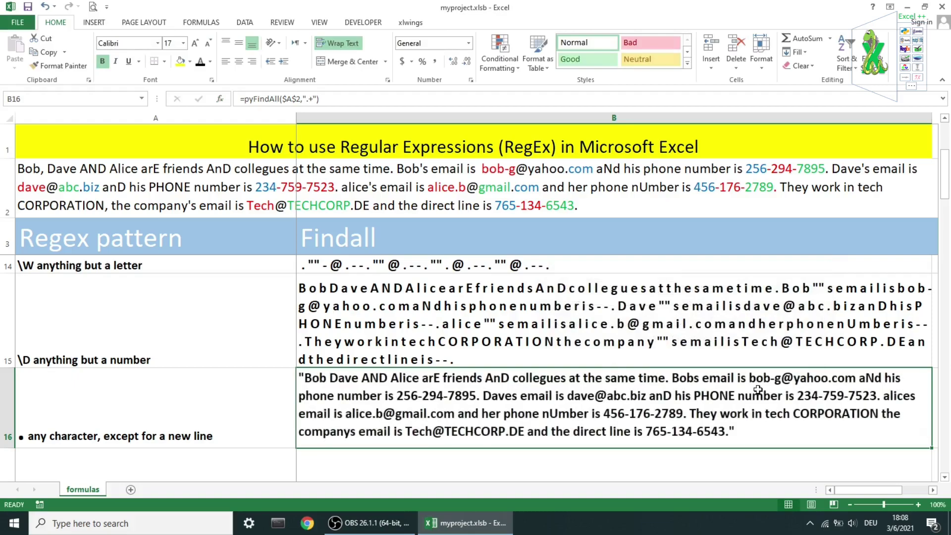
# Confirm the row 17 word-boundary and row 18 email-address pyFindAll formulas
pyautogui.click(200, 64)
pyautogui.press('Right')
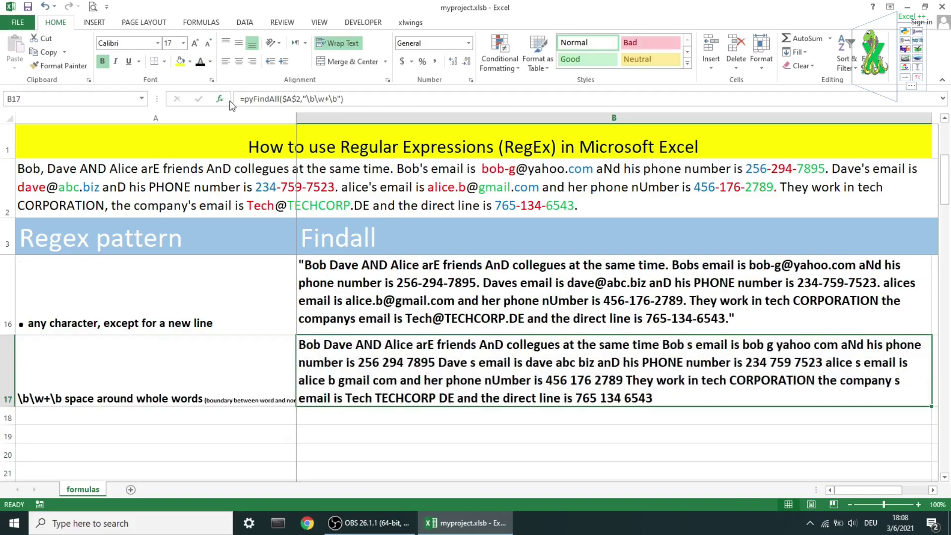
pyautogui.click(226, 100)
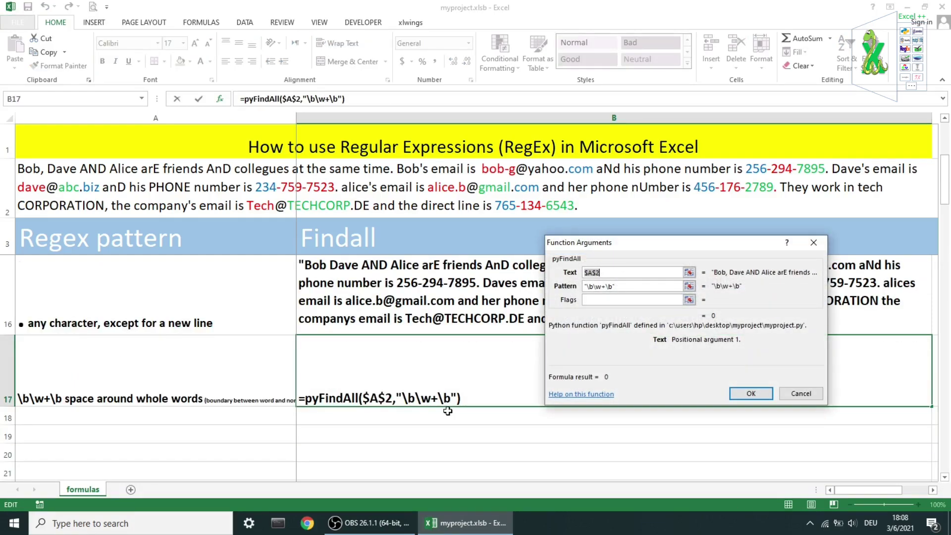
pyautogui.click(760, 394)
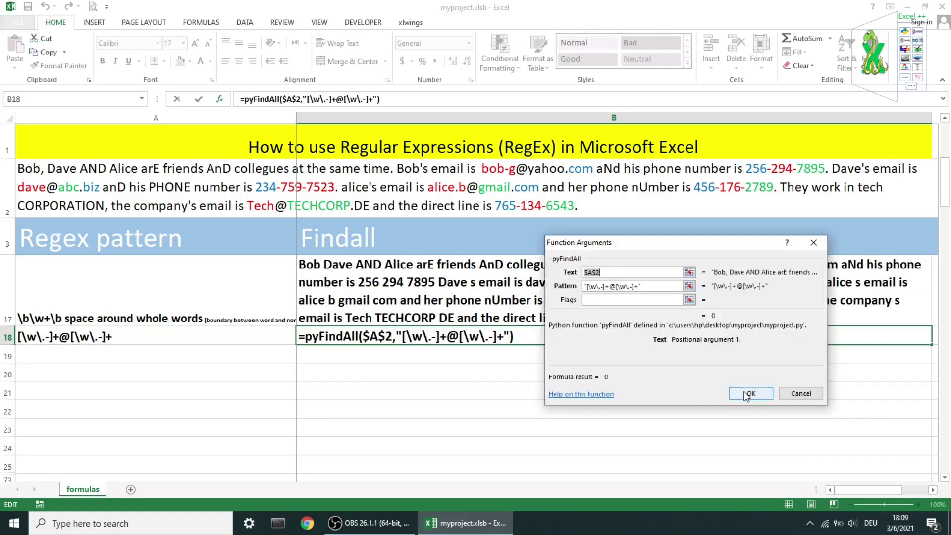
pyautogui.click(744, 391)
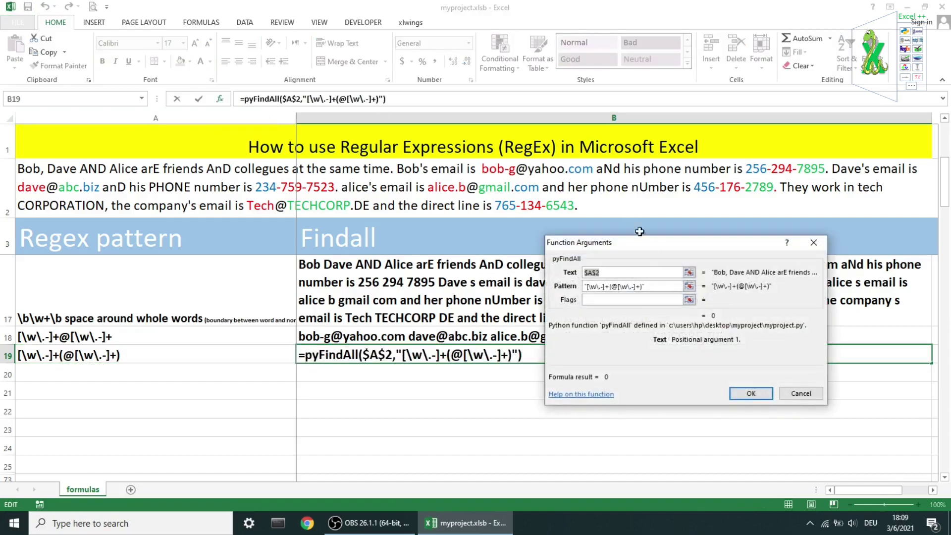
# Confirm rows 19–22 formulas returning domains, @ domains, domain names and endings like com and DE
pyautogui.moveTo(652, 244); pyautogui.dragTo(674, 241)
pyautogui.click(771, 392)
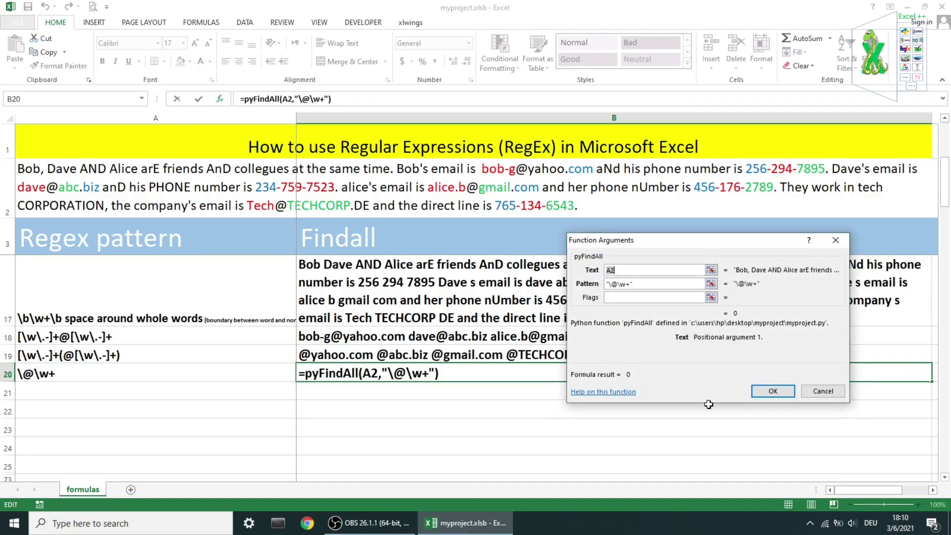
pyautogui.click(771, 391)
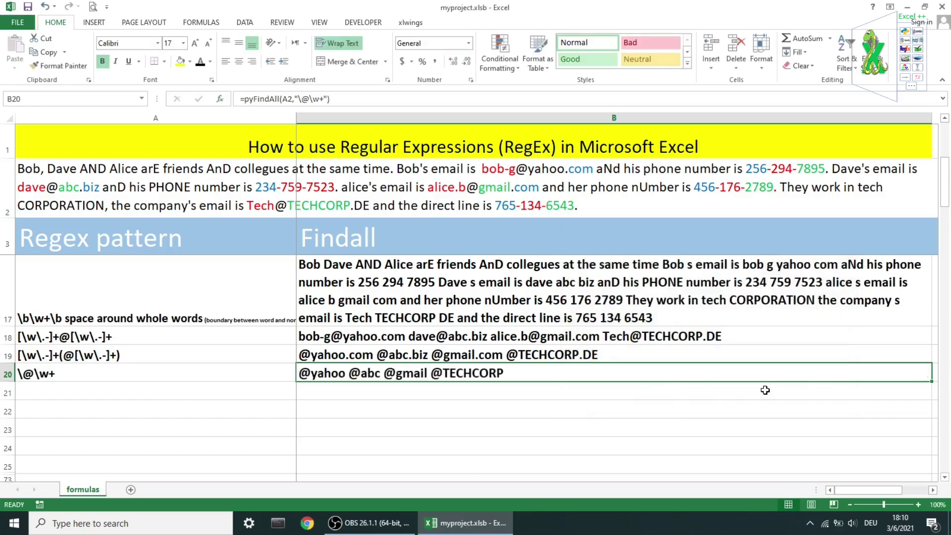
pyautogui.click(221, 99)
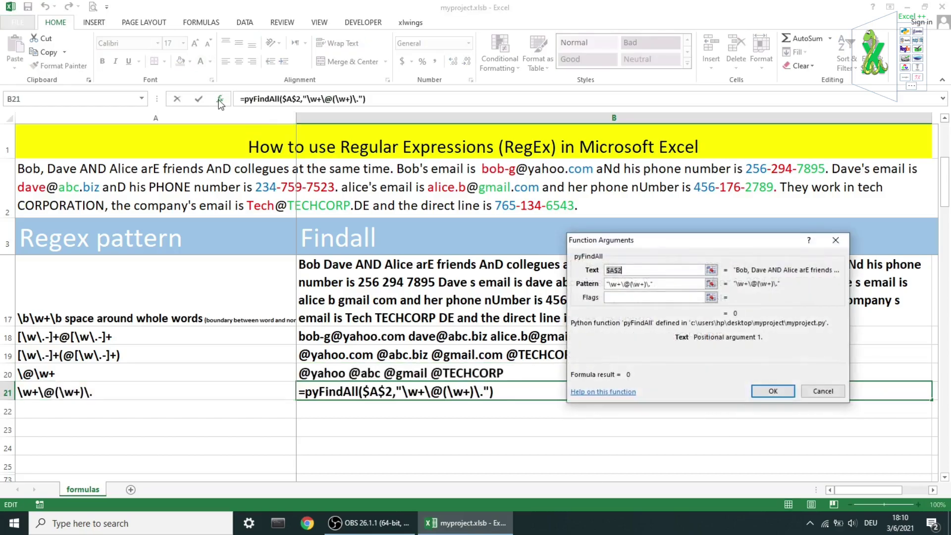
pyautogui.click(761, 389)
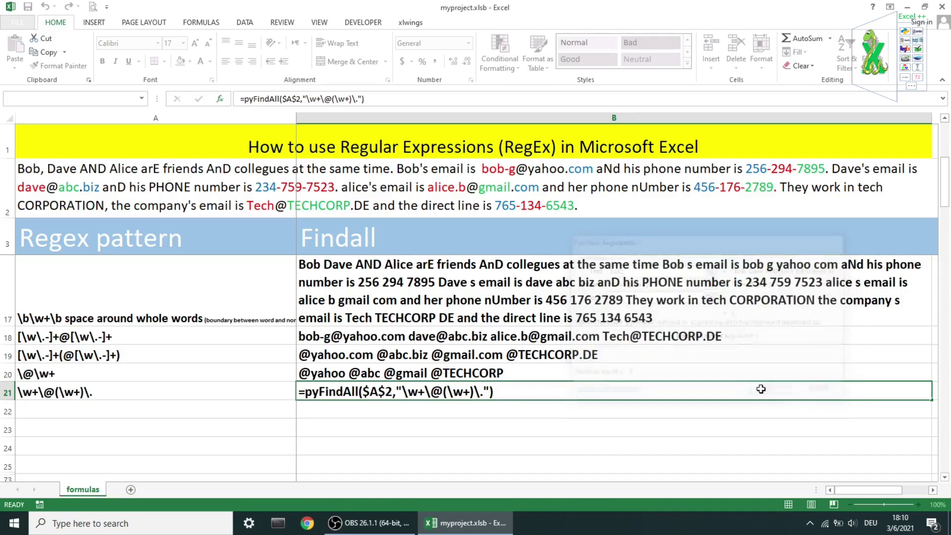
pyautogui.press('Right')
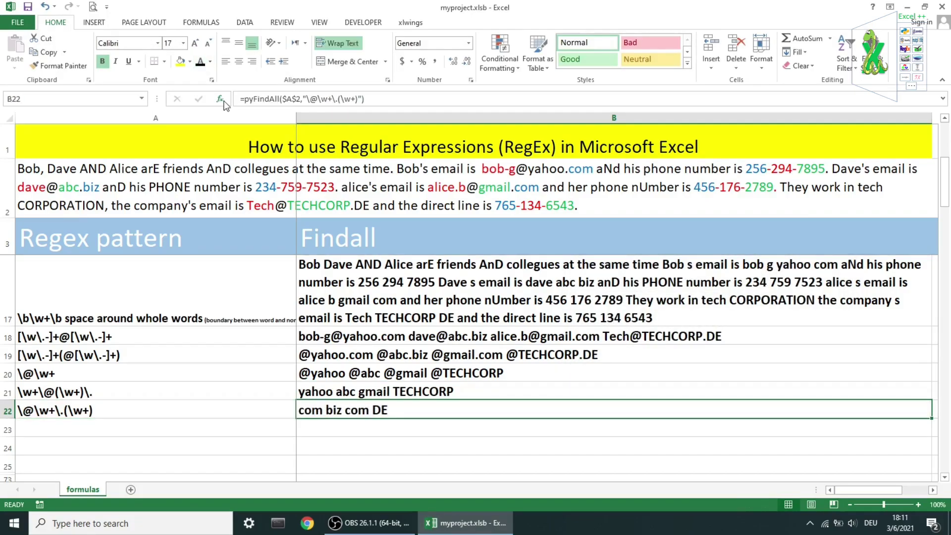
pyautogui.click(221, 99)
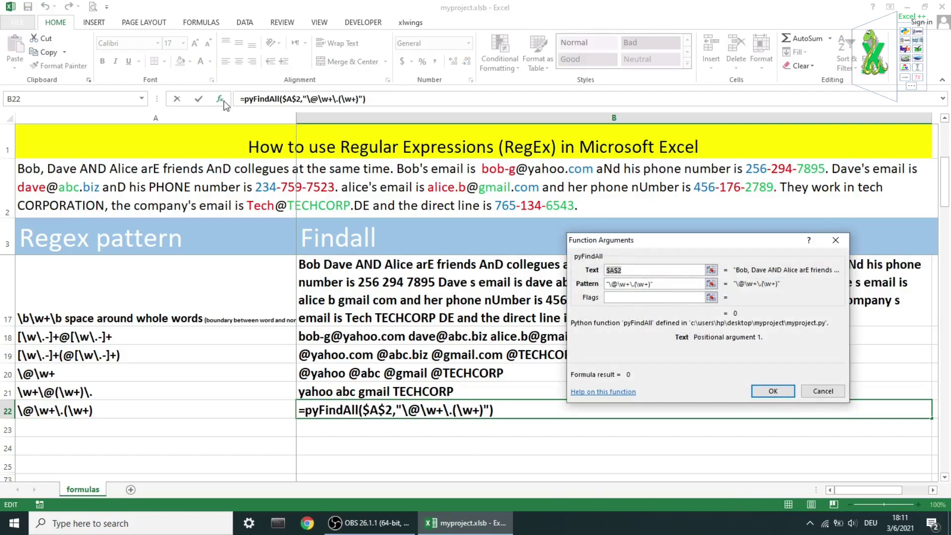
pyautogui.click(773, 391)
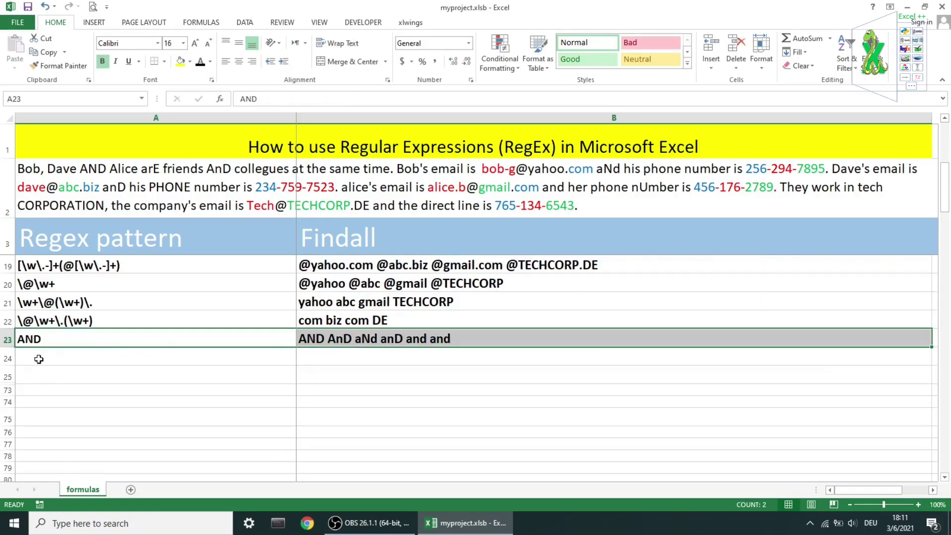
# Test removing re.I from B23's AND formula, then keep it so AND AnD aNd anD match
pyautogui.click(333, 339)
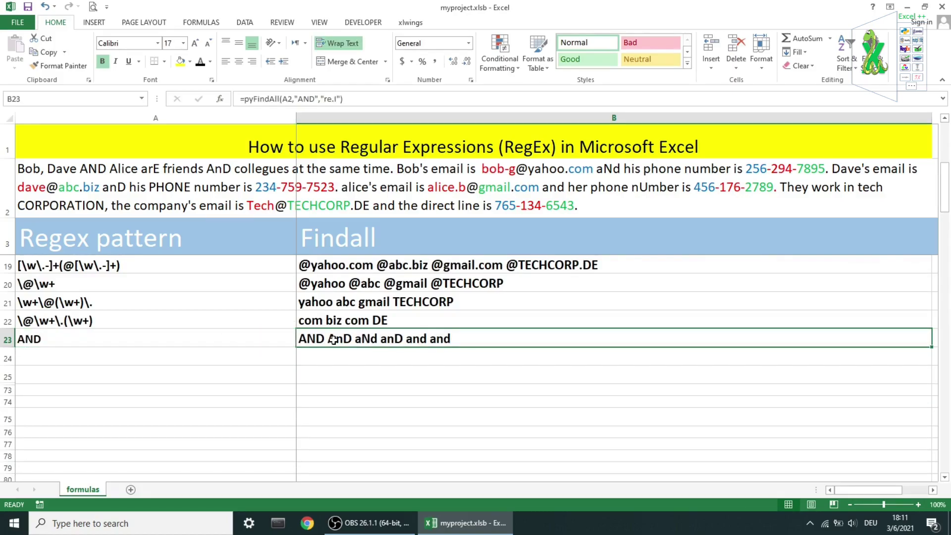
pyautogui.click(220, 99)
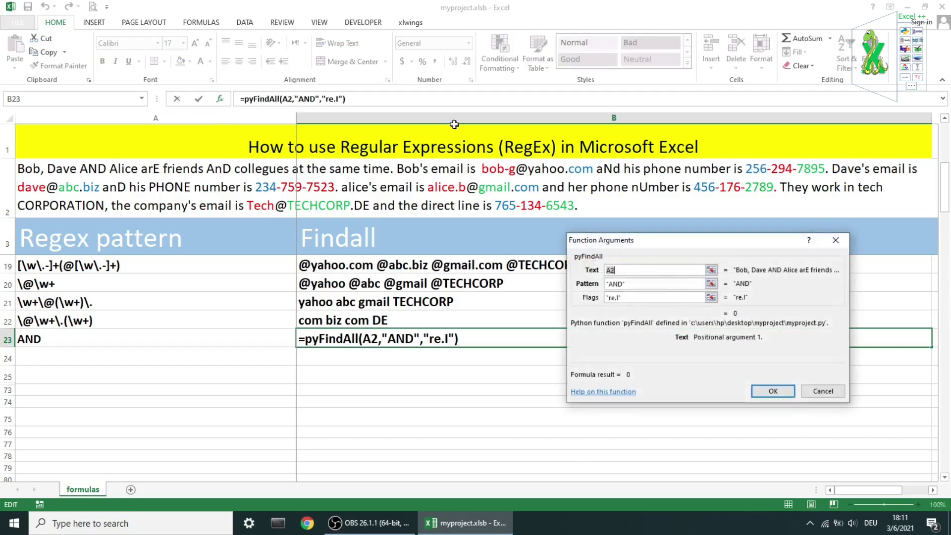
pyautogui.moveTo(651, 240); pyautogui.dragTo(654, 212)
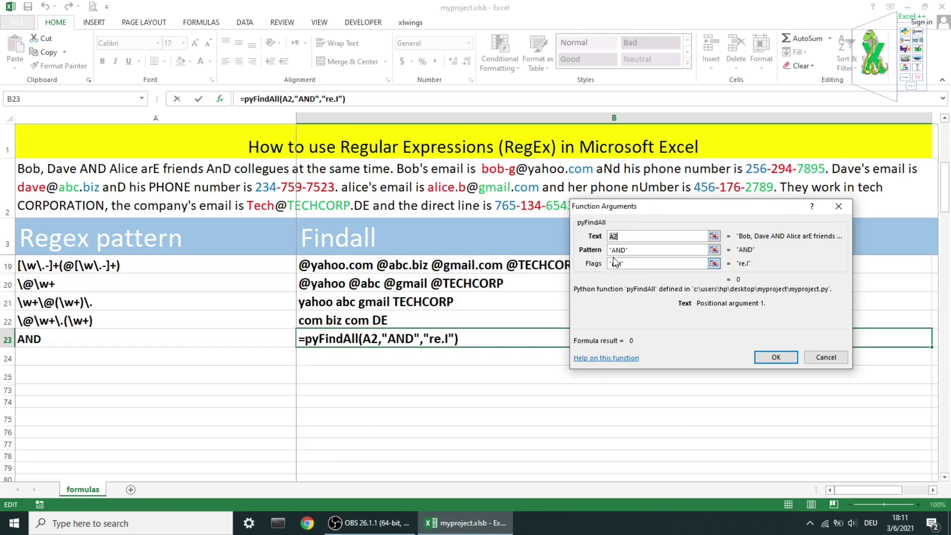
pyautogui.click(632, 264)
pyautogui.hotkey('ctrl', 'a')
pyautogui.press('BackSpace')
pyautogui.click(776, 357)
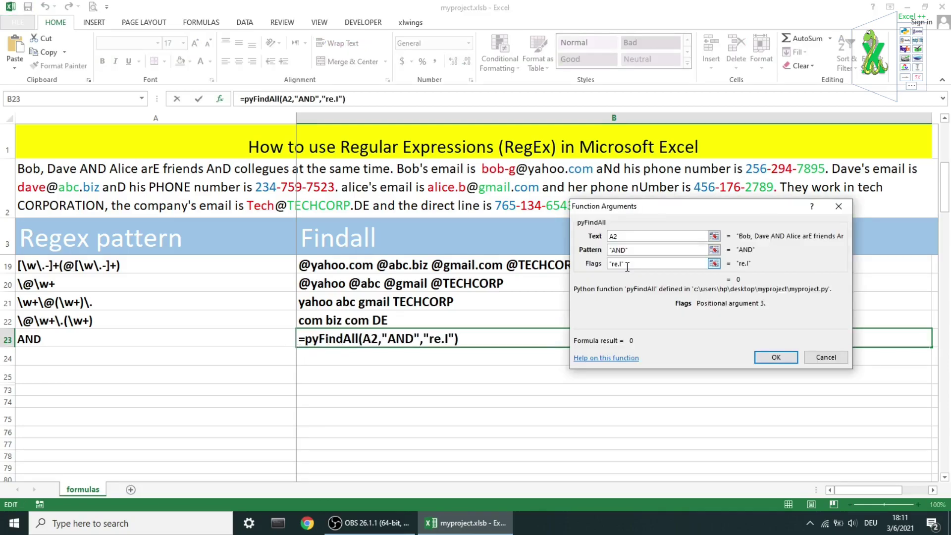
pyautogui.click(776, 358)
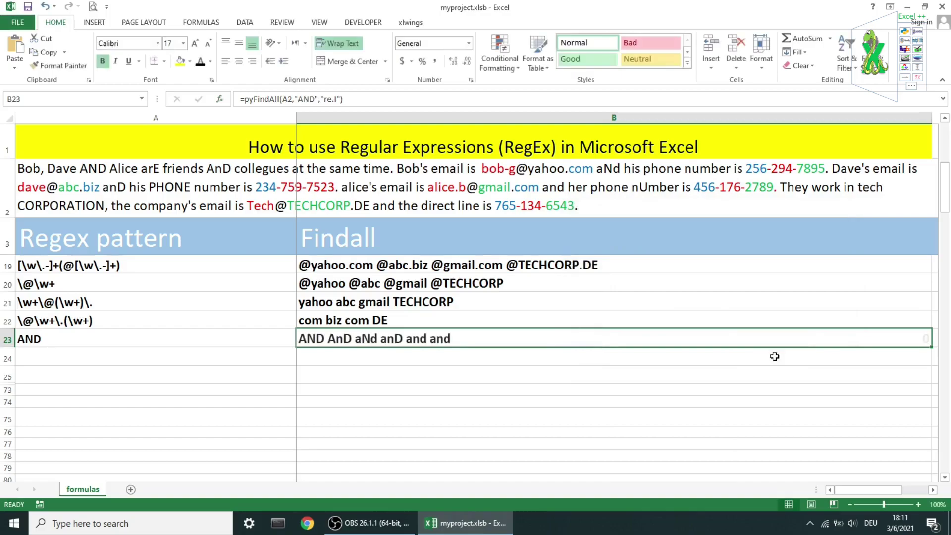
# Paste the \ba\w+e row into row 24 and try its pattern without the word boundary
pyautogui.moveTo(149, 356); pyautogui.dragTo(495, 356)
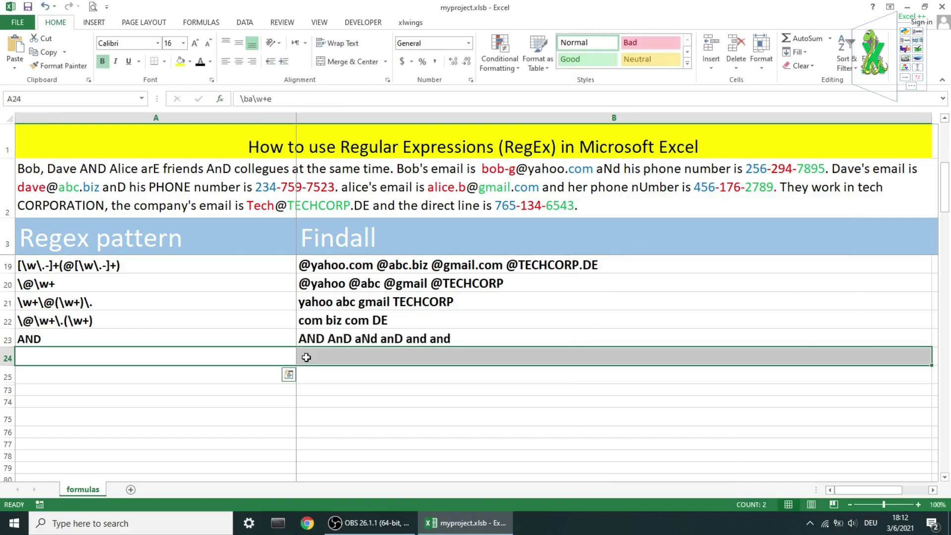
pyautogui.write('\\ba\\w+e')
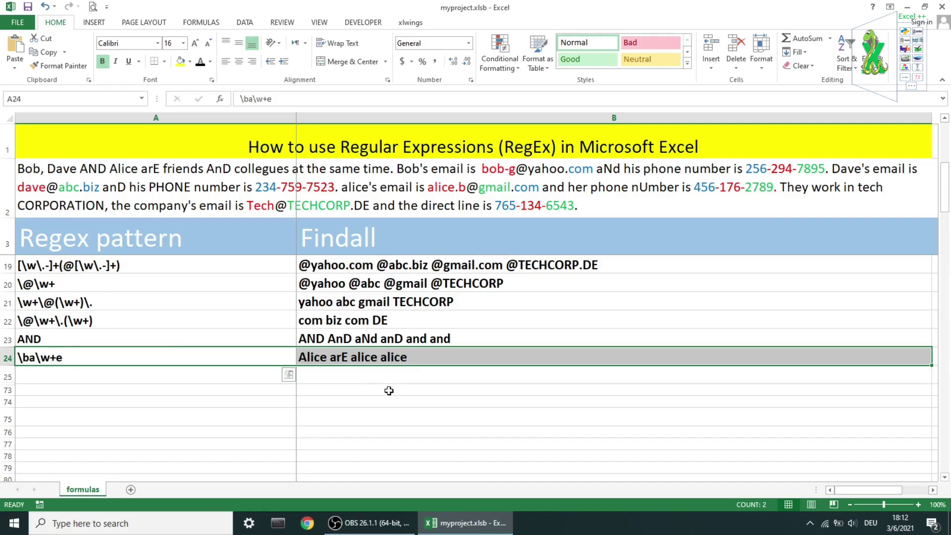
pyautogui.click(436, 358)
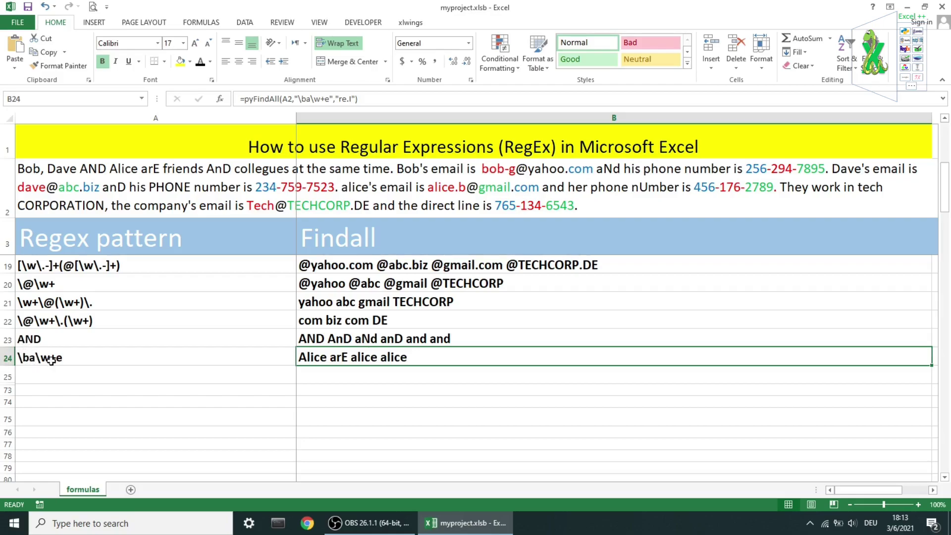
pyautogui.click(219, 99)
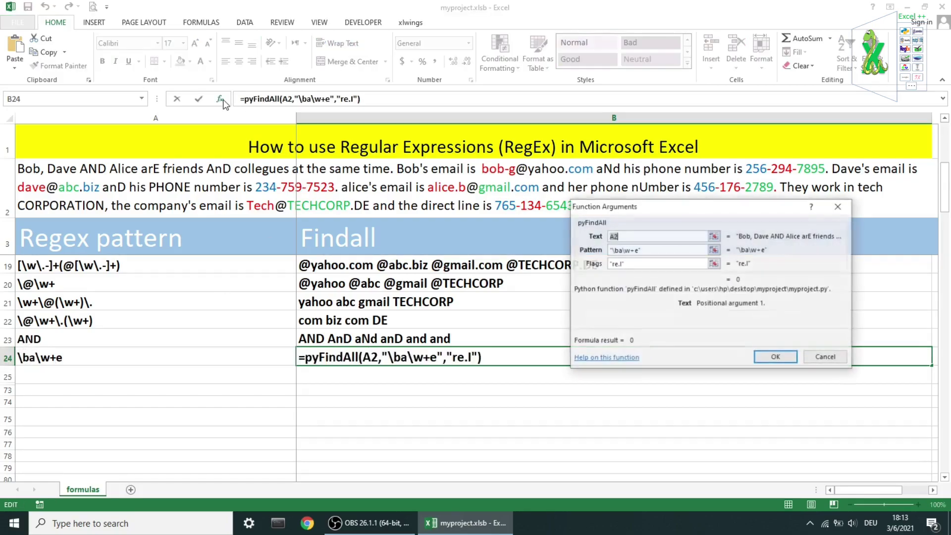
pyautogui.click(616, 249)
pyautogui.press('BackSpace')
pyautogui.press('BackSpace')
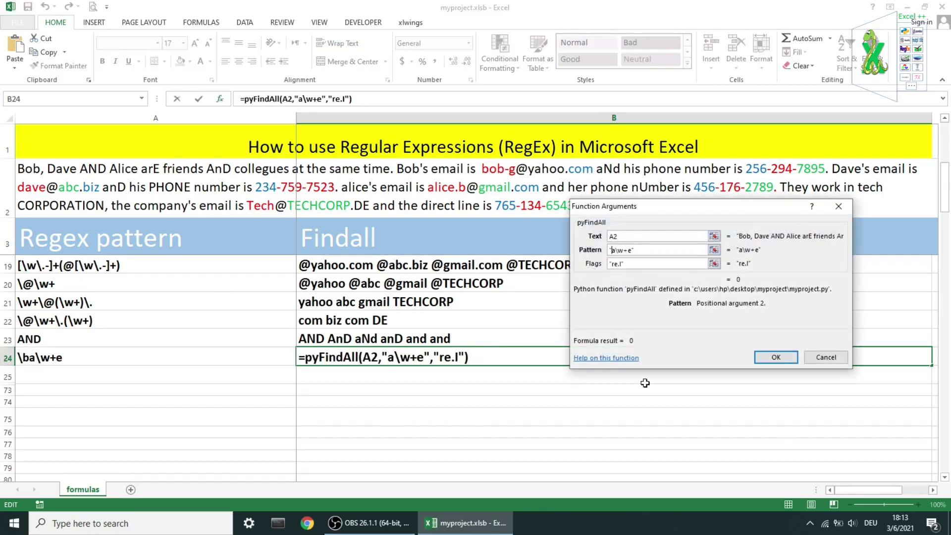
pyautogui.press('Return')
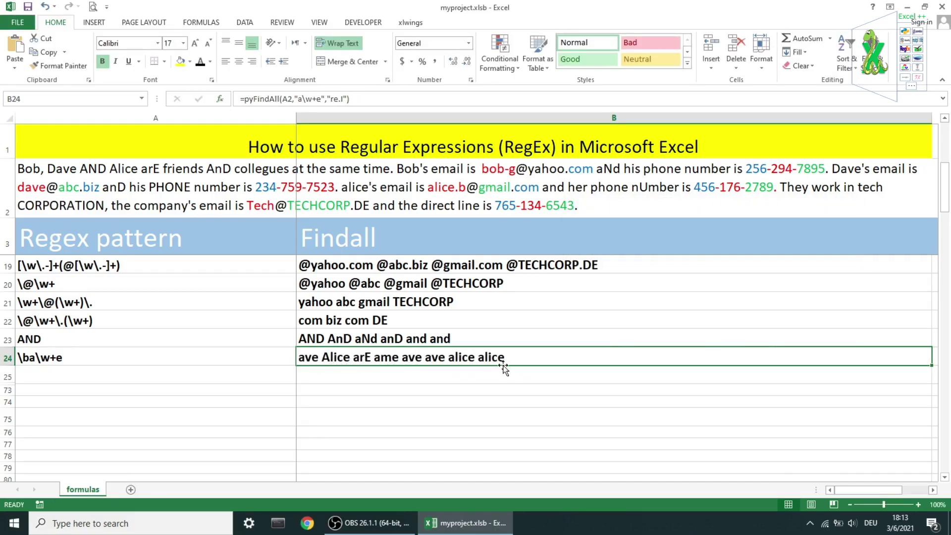
# Restore \b and drop the re.I flag so B24 returns only alice alice
pyautogui.hotkey('shift', 'F3')
pyautogui.write('\\b')
pyautogui.press('Return')
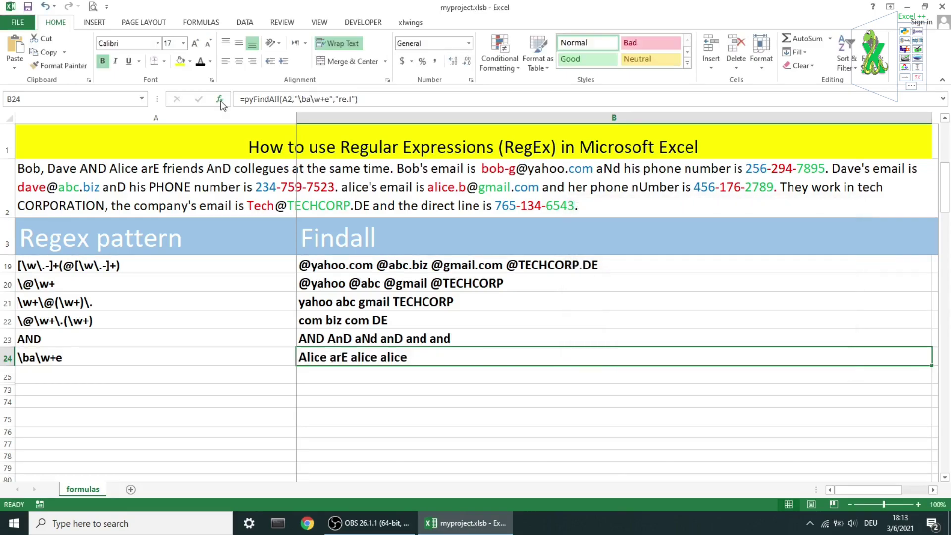
pyautogui.press('F2')
pyautogui.hotkey('shift', 'F3')
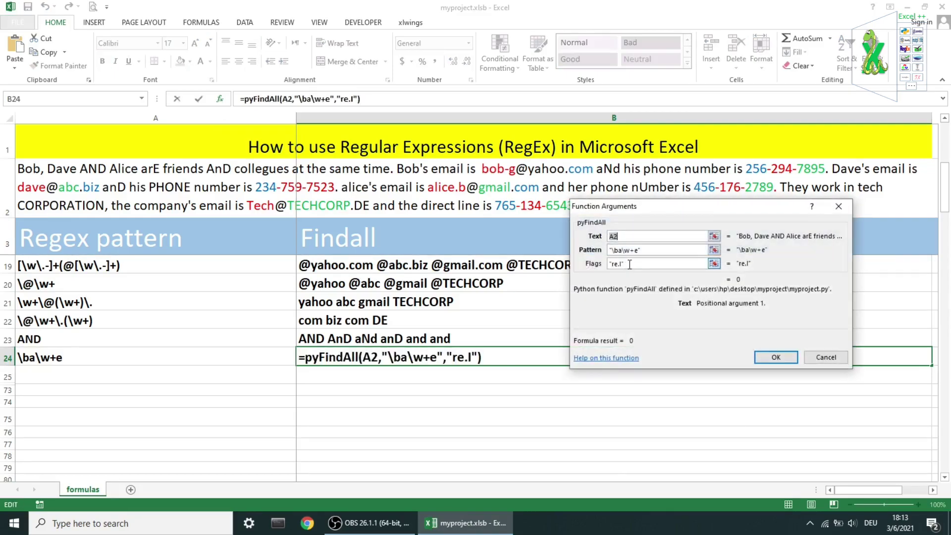
pyautogui.click(630, 265)
pyautogui.press('BackSpace')
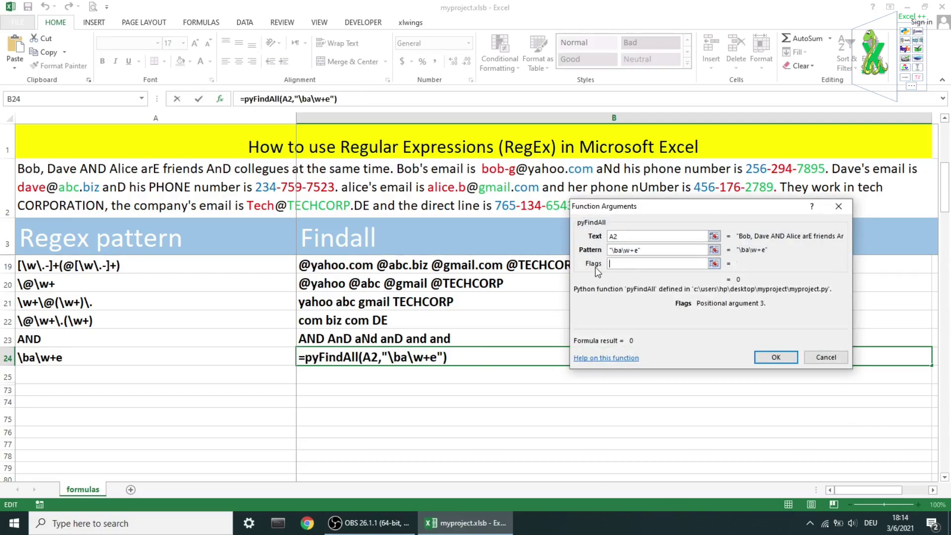
pyautogui.press('Return')
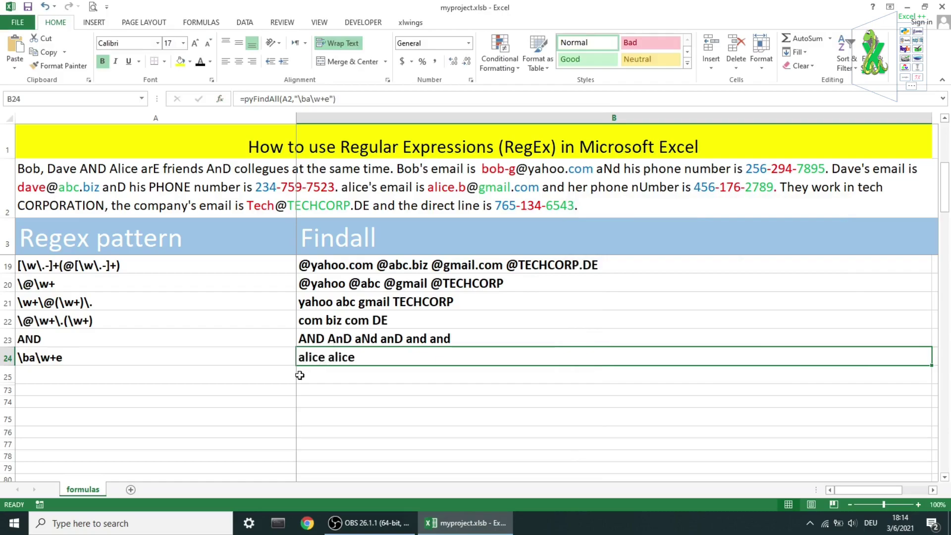
# Paste the if-error row into row 25 and clear its broken #REF! text argument
pyautogui.write('if error\tEmpty cell or nothing to find!')
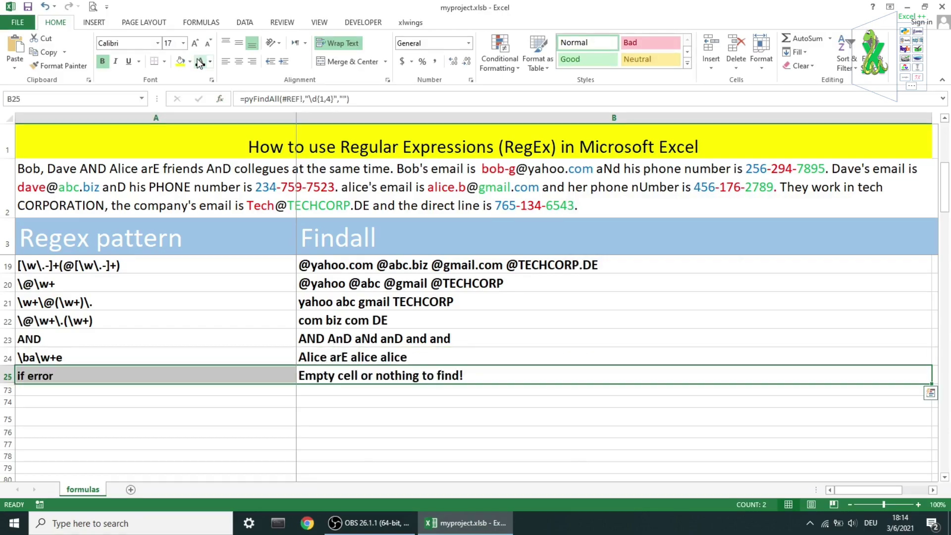
pyautogui.hotkey('shift', 'F3')
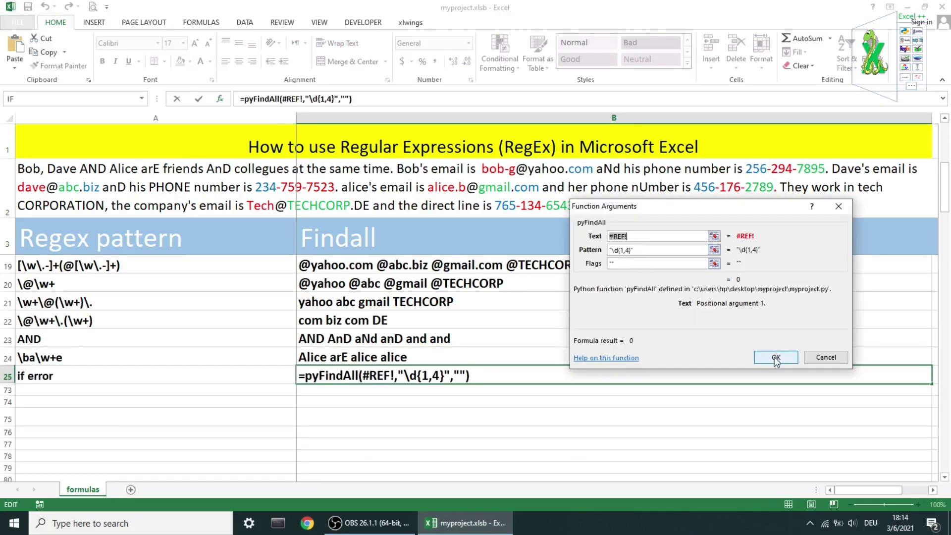
pyautogui.press('BackSpace')
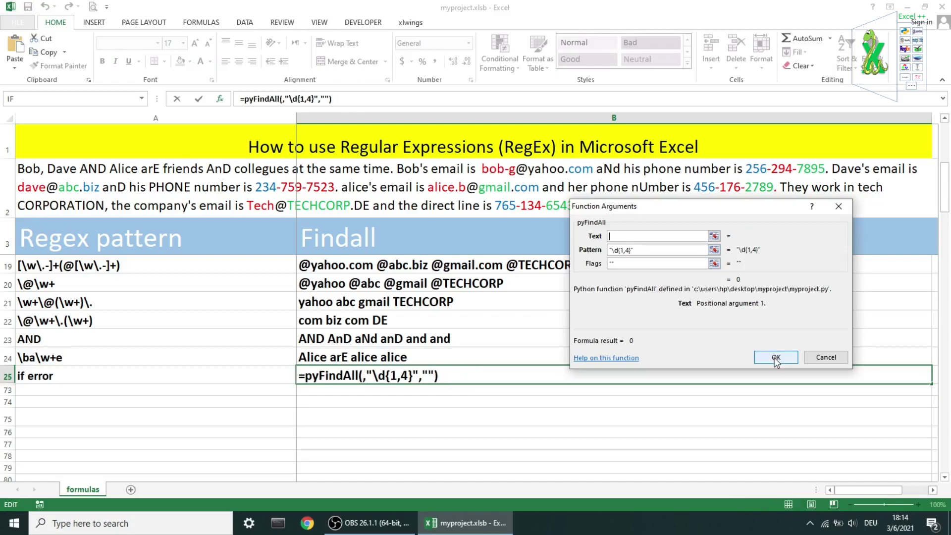